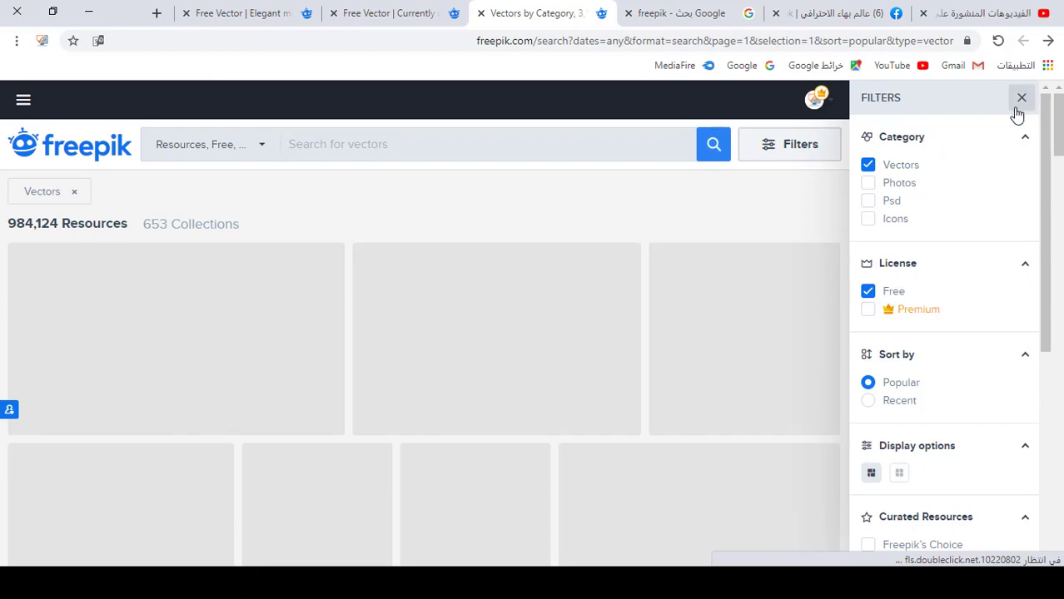
Close the search filters and look through the popular free vector results.
click(1021, 101)
scroll(878, 273, down, 10)
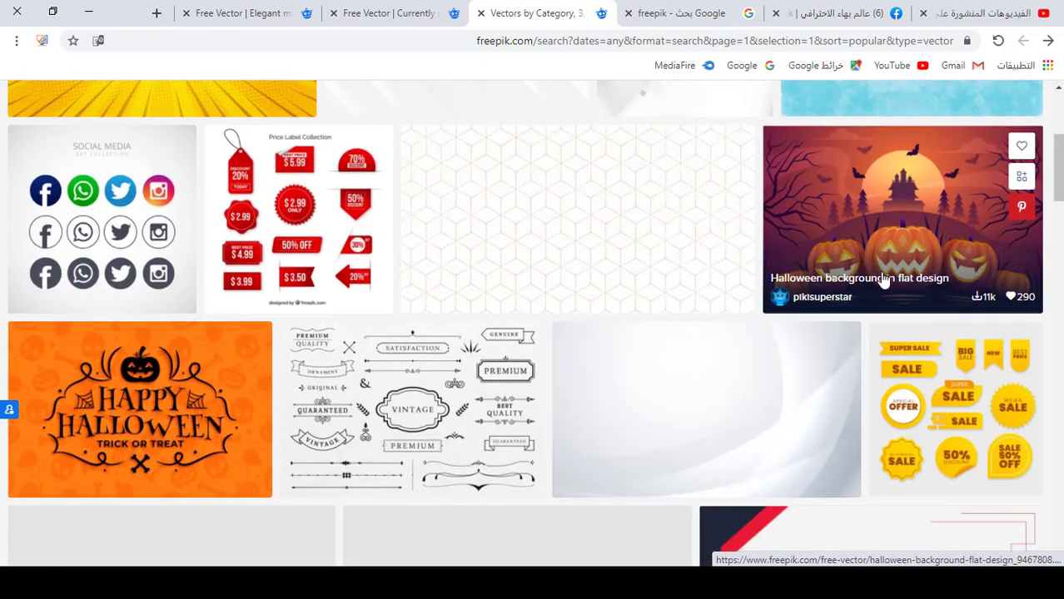
scroll(839, 311, down, 6)
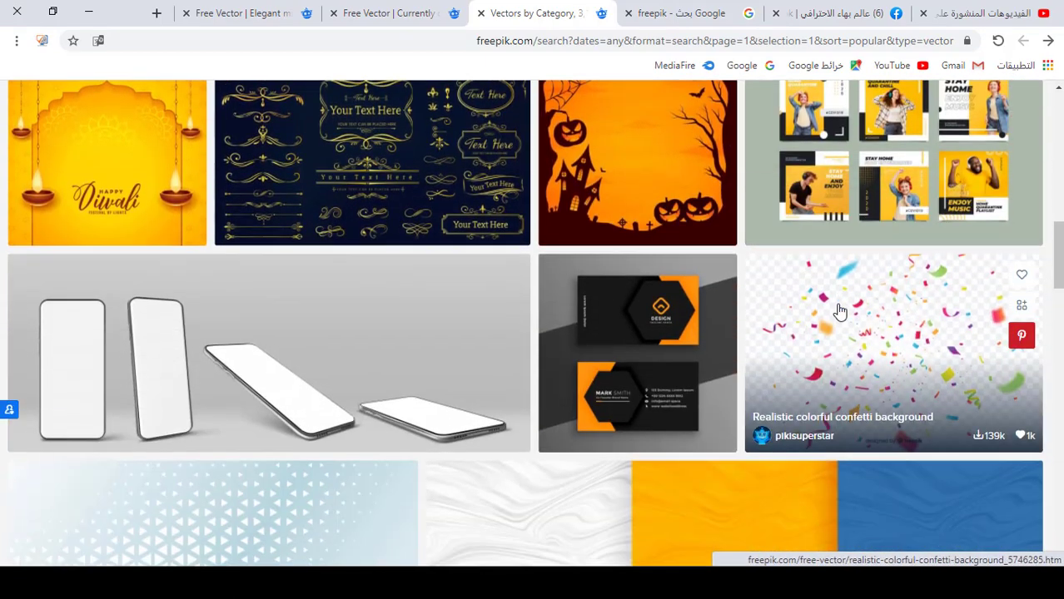
scroll(562, 343, down, 8)
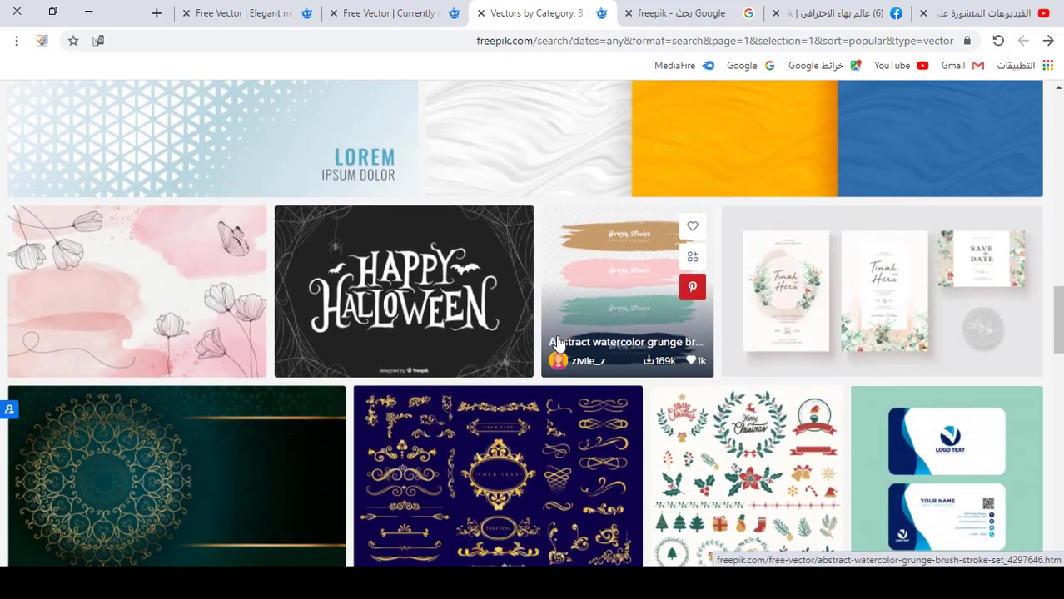
key(Home)
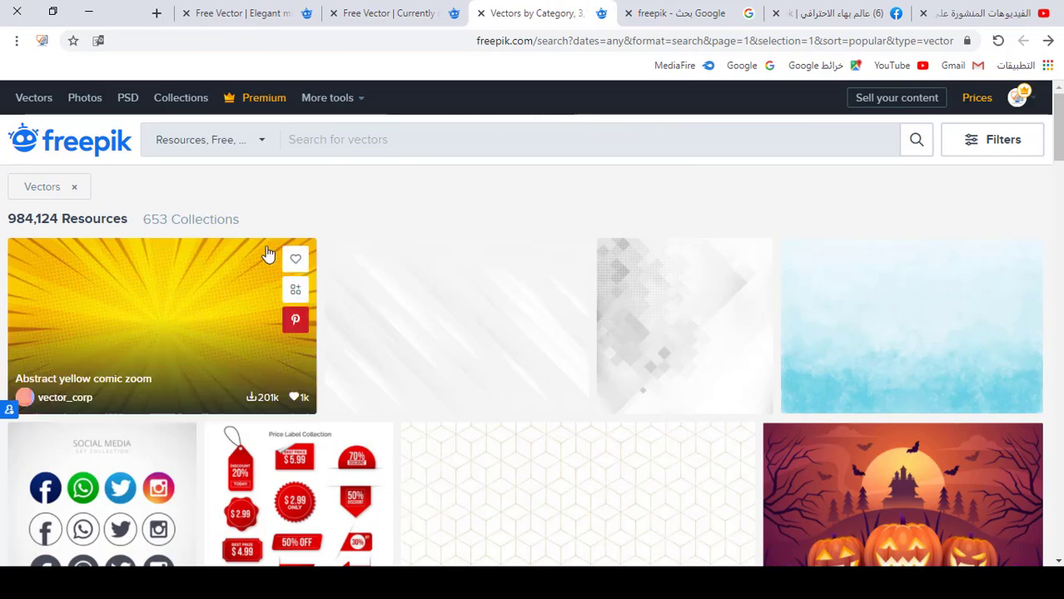
scroll(300, 275, down, 5)
scroll(308, 285, down, 4)
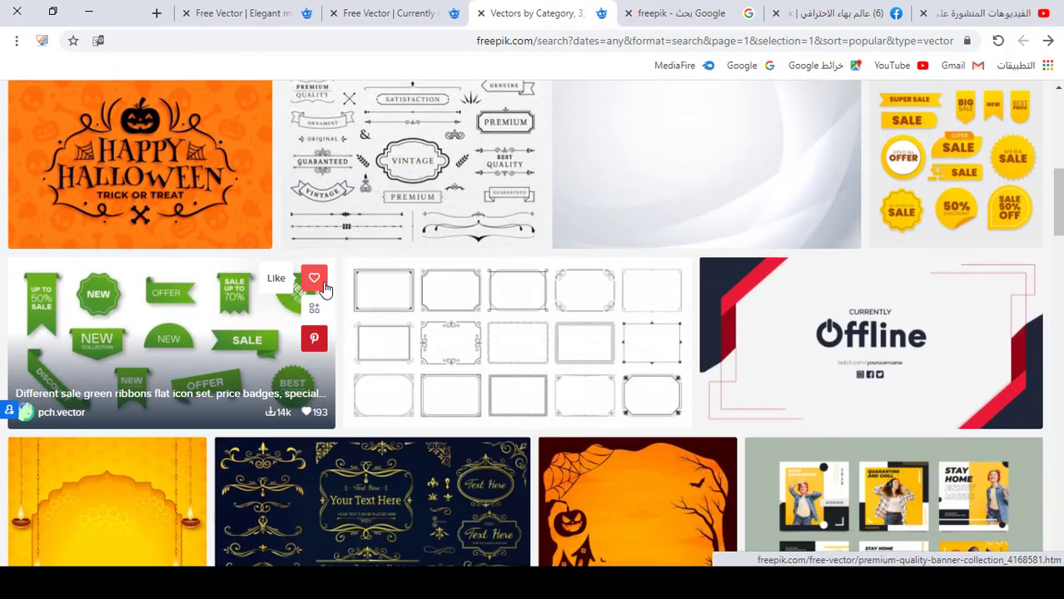
scroll(502, 295, up, 2)
scroll(502, 295, down, 15)
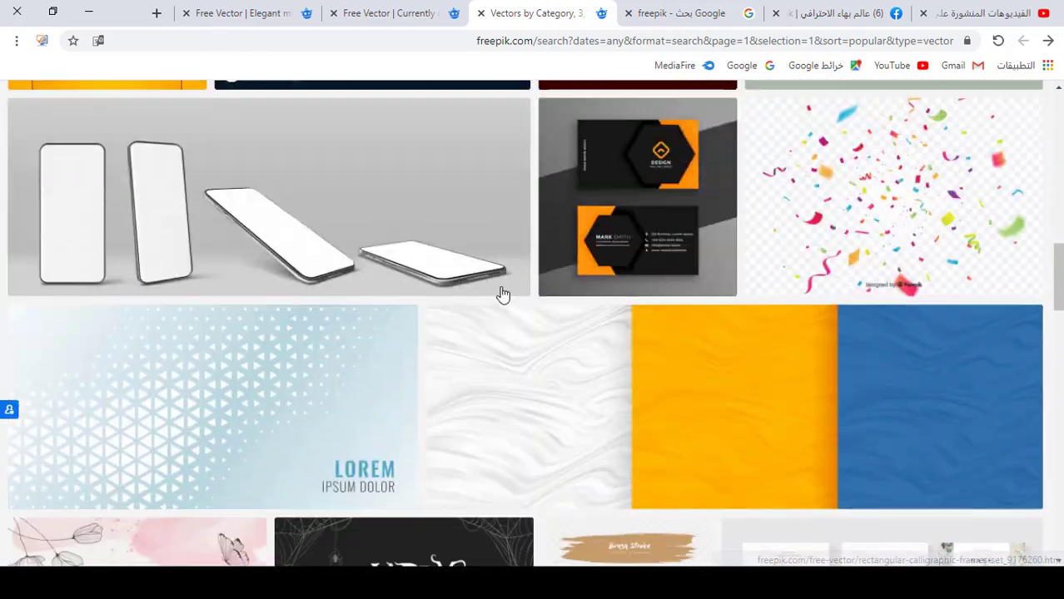
scroll(503, 297, down, 6)
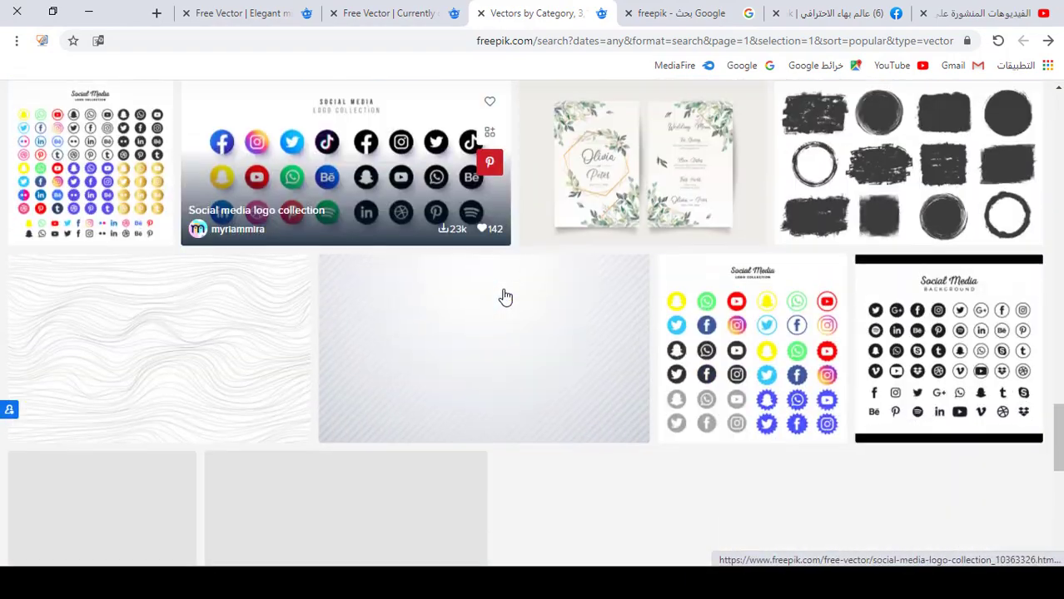
Download the orange "Currently Offline" Twitch banner vector from its resource page and show the downloaded zip in its folder.
click(408, 12)
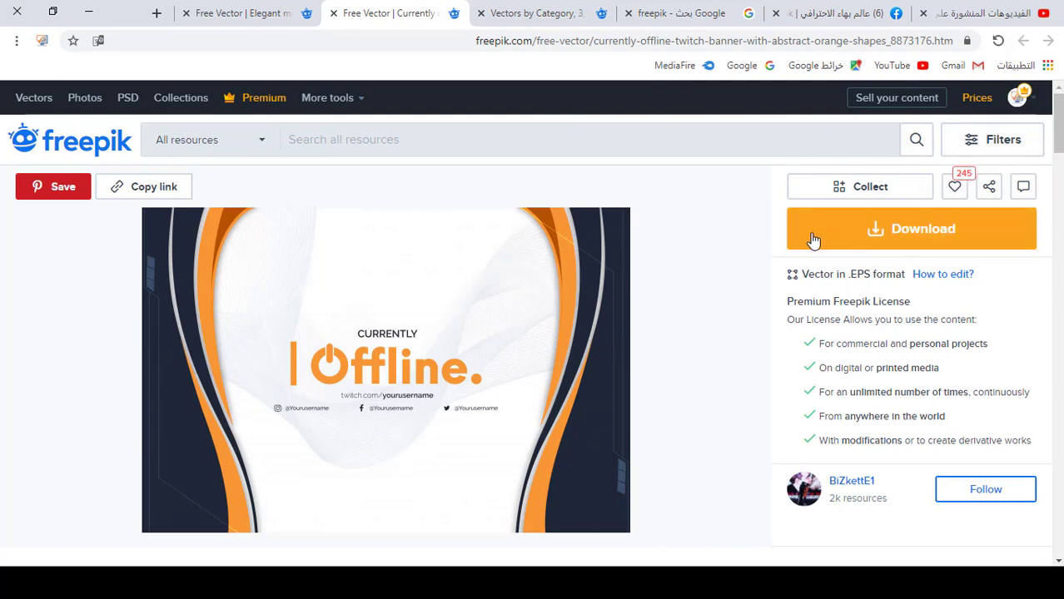
click(902, 236)
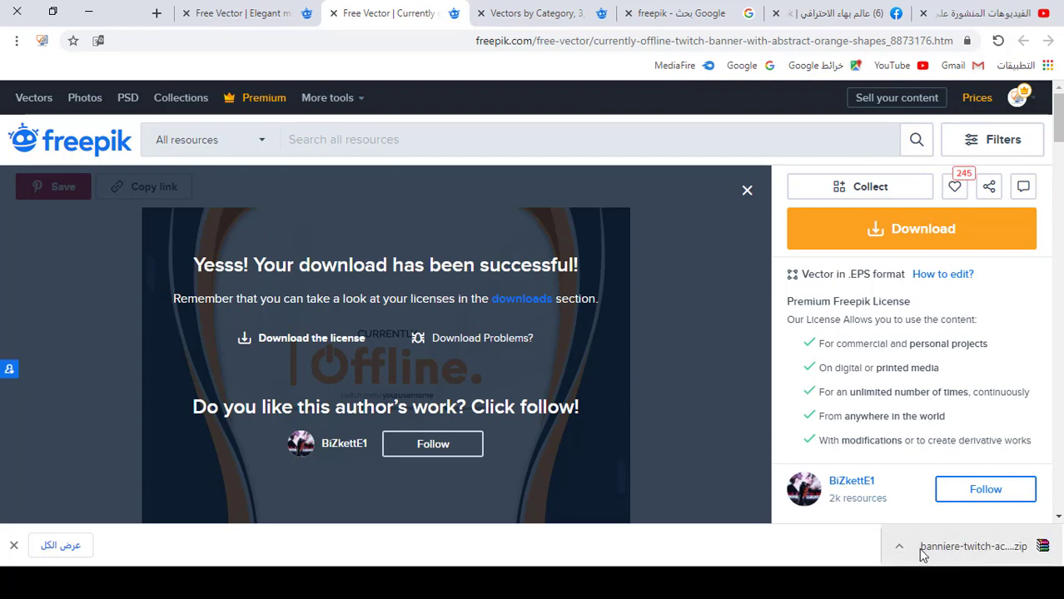
click(899, 546)
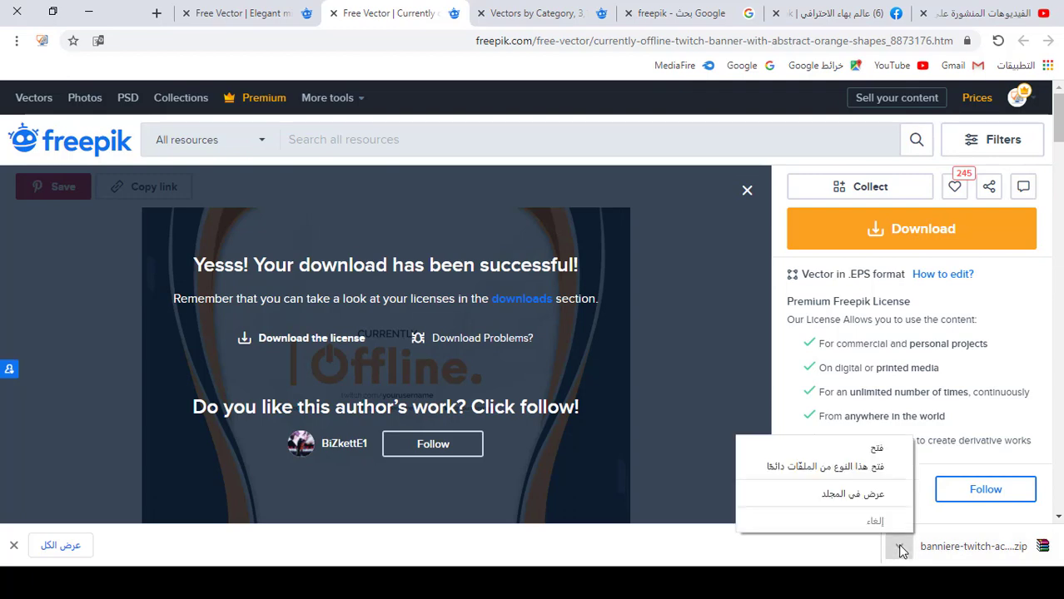
click(862, 496)
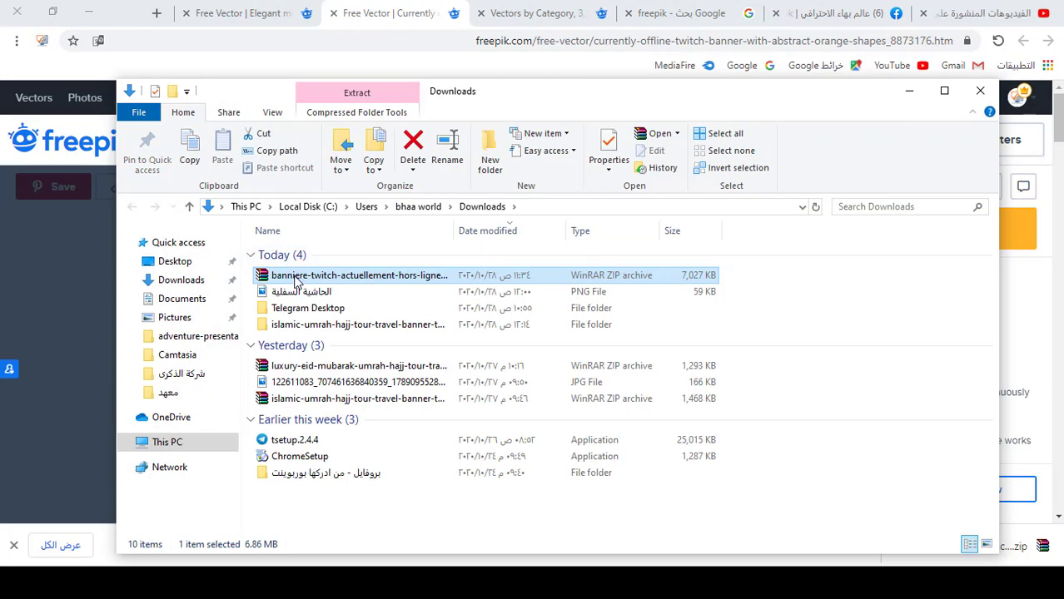
Extract the banner archive into its own named folder and display that folder's files as extra large icons.
right_click(295, 277)
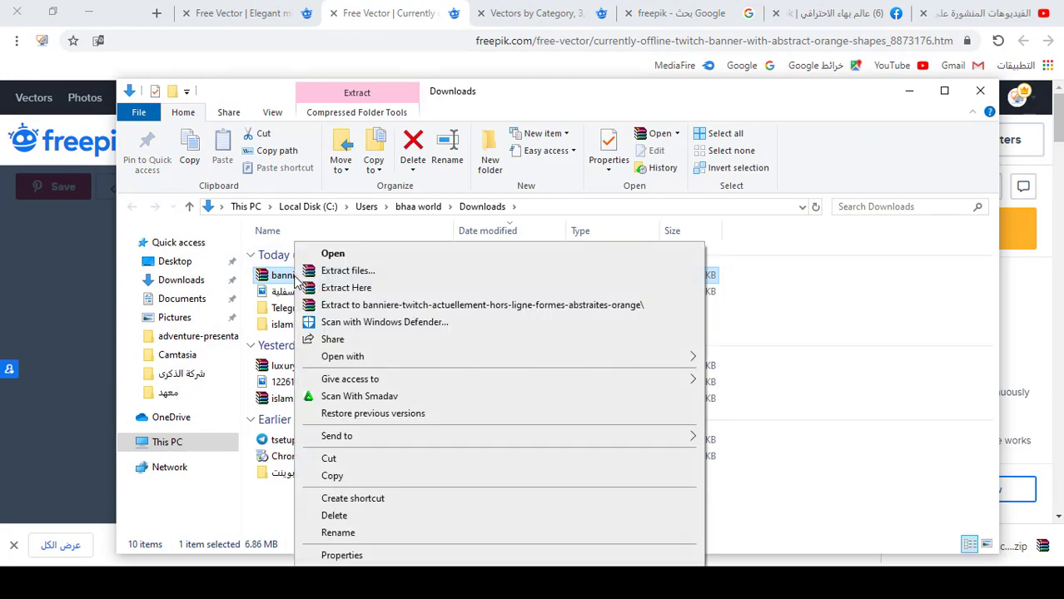
click(350, 306)
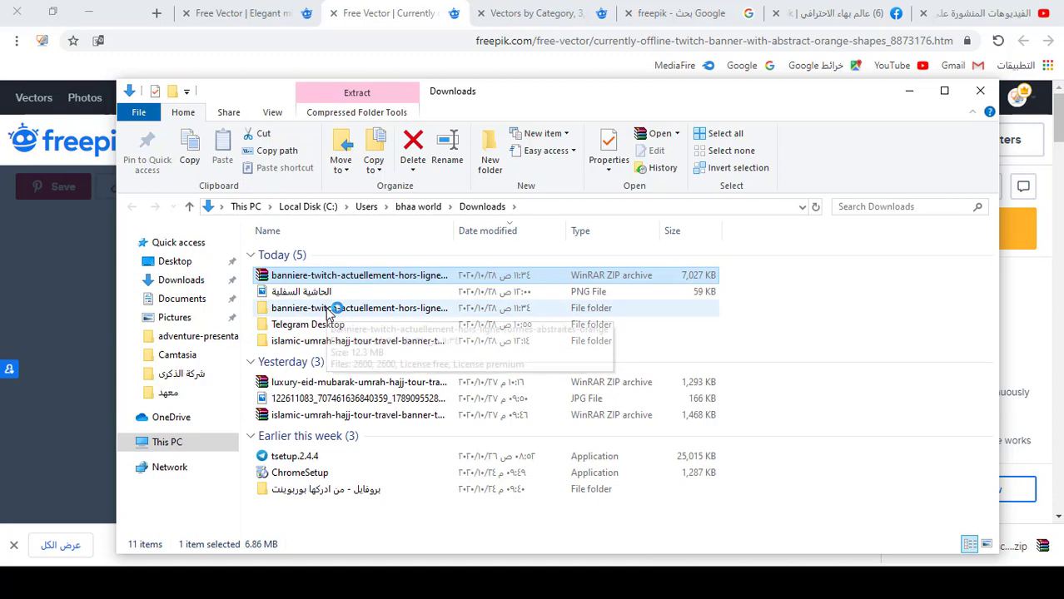
double_click(329, 309)
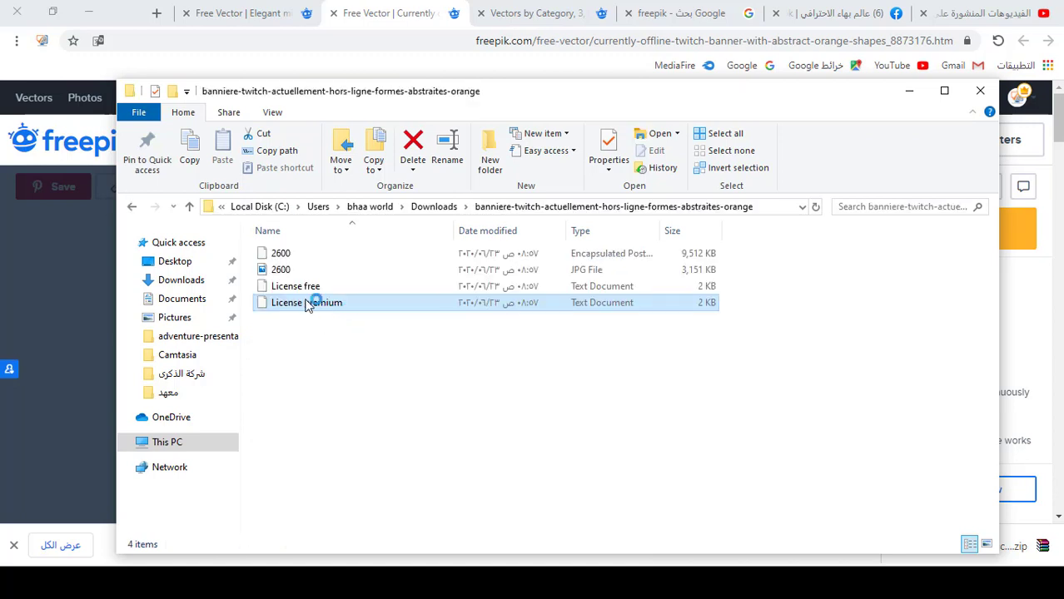
click(273, 112)
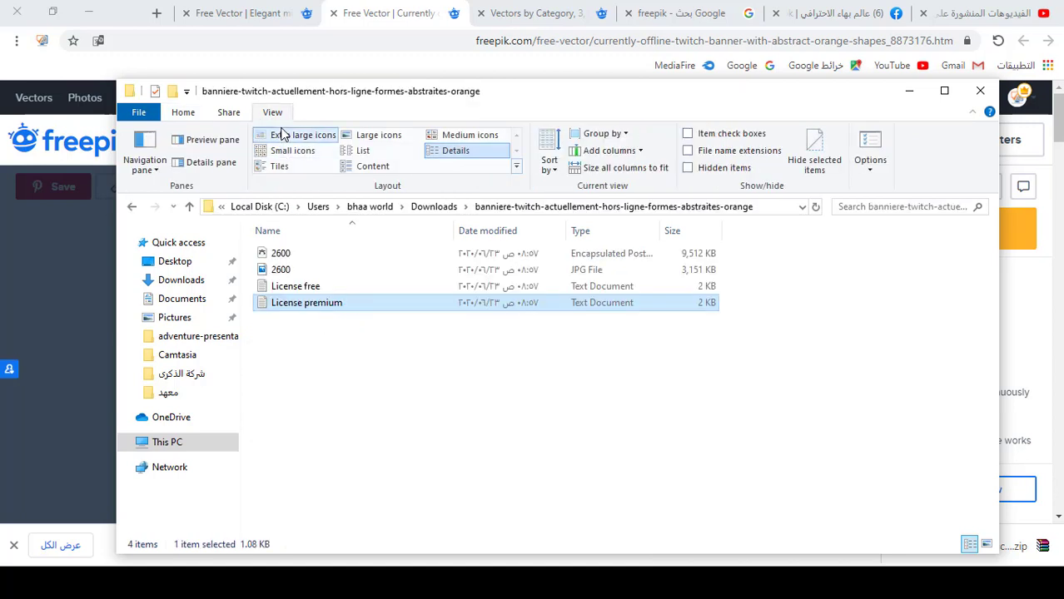
click(287, 136)
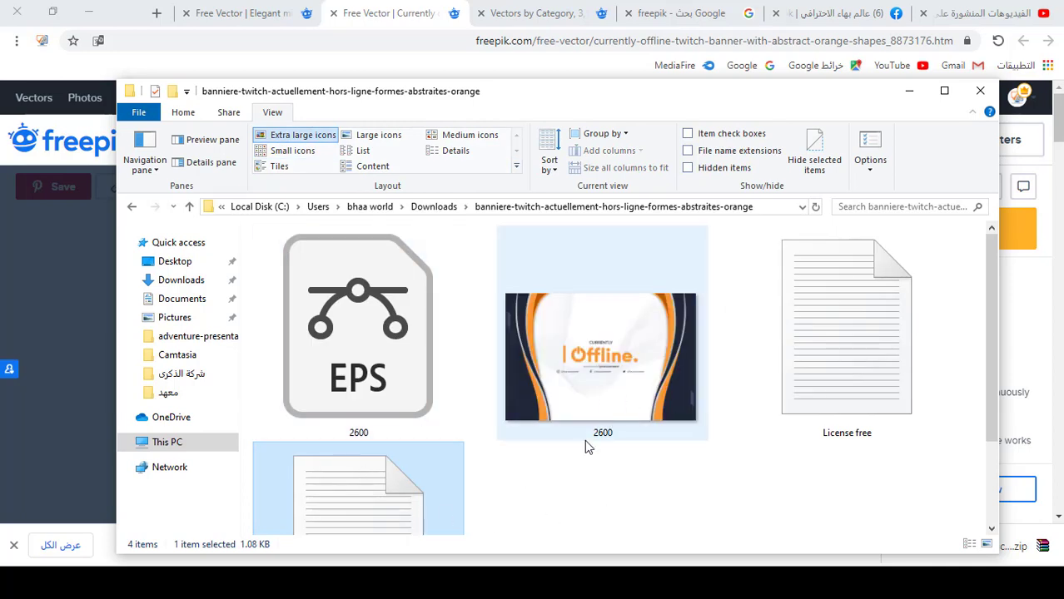
Open the 2600 EPS file in Adobe Illustrator, cancelling the document recovery and closing the missing fonts notice.
click(355, 363)
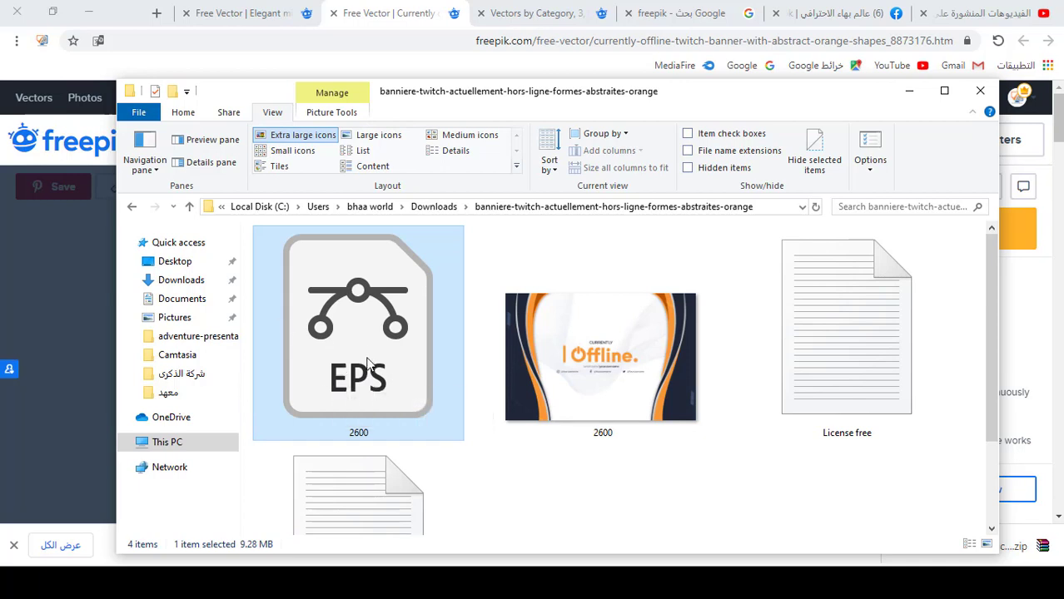
double_click(344, 336)
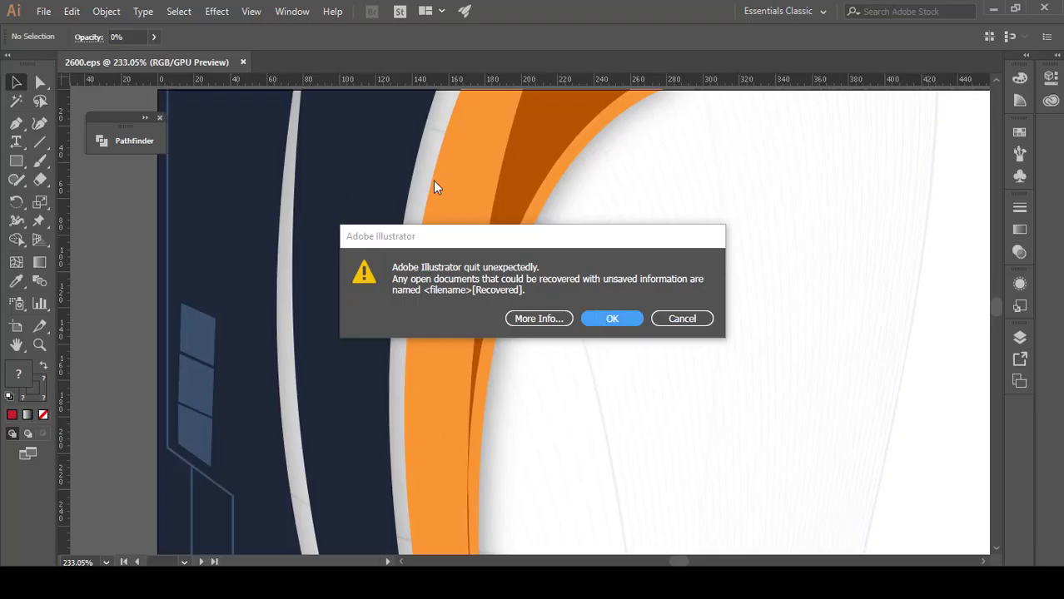
drag(467, 243, 316, 190)
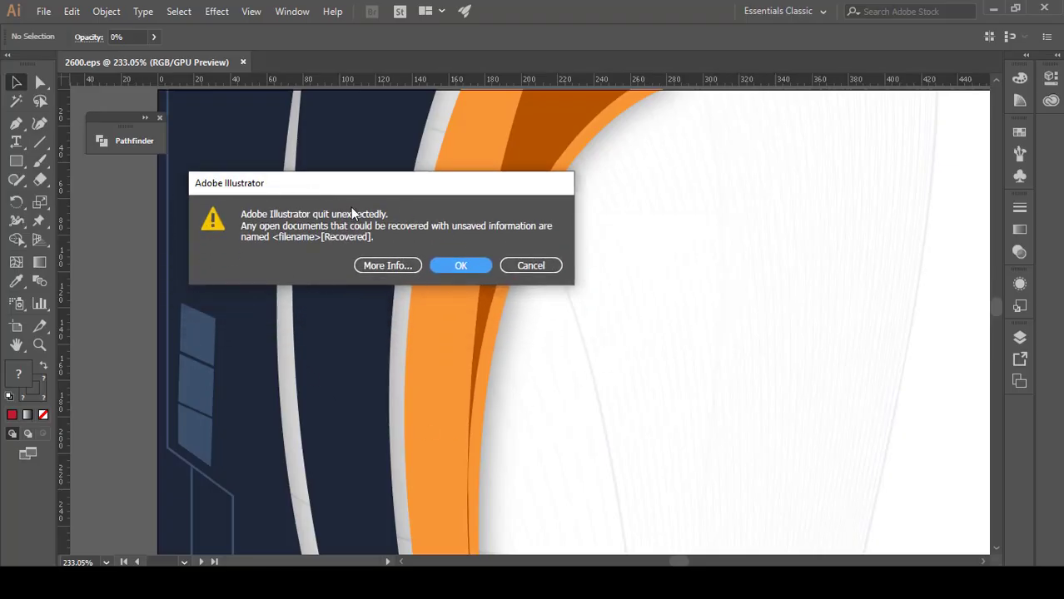
click(532, 268)
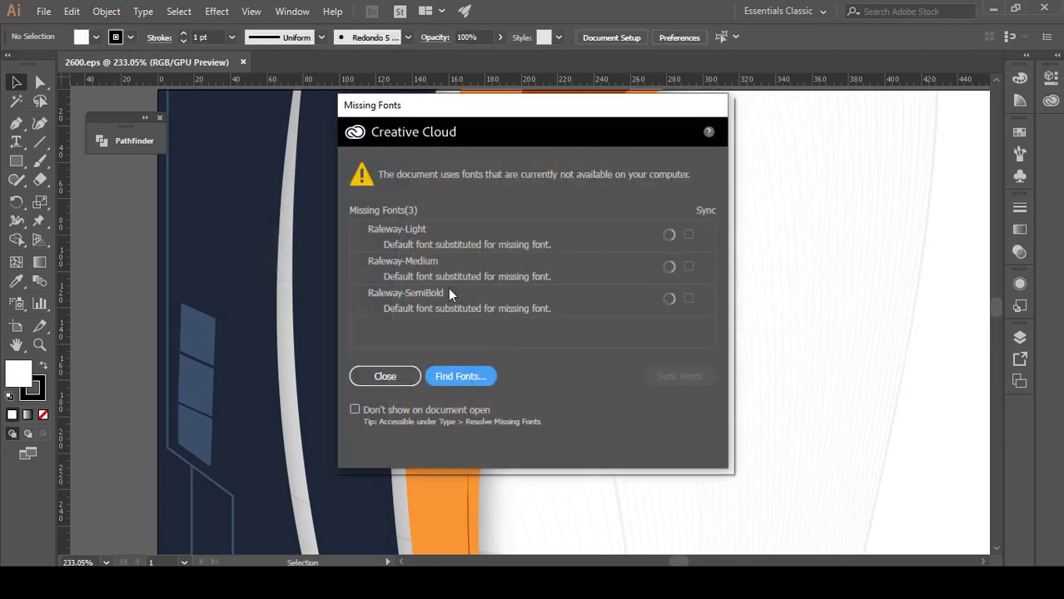
click(387, 377)
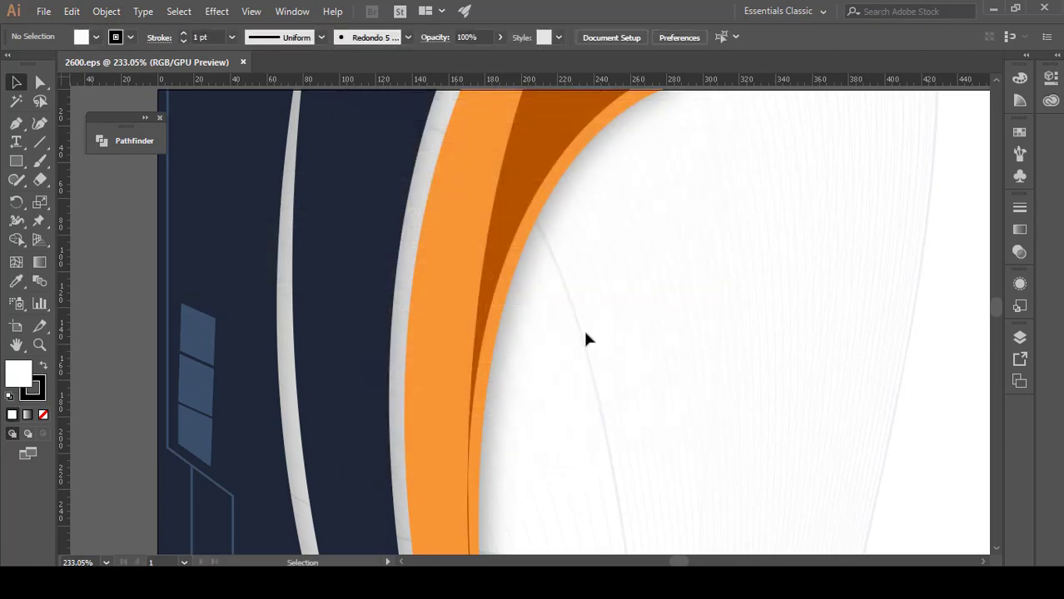
Show the banner's layer list, select the OBJECTS and BACKGROUND layers in turn, and dismiss the asset export tip.
scroll(585, 339, down, 6)
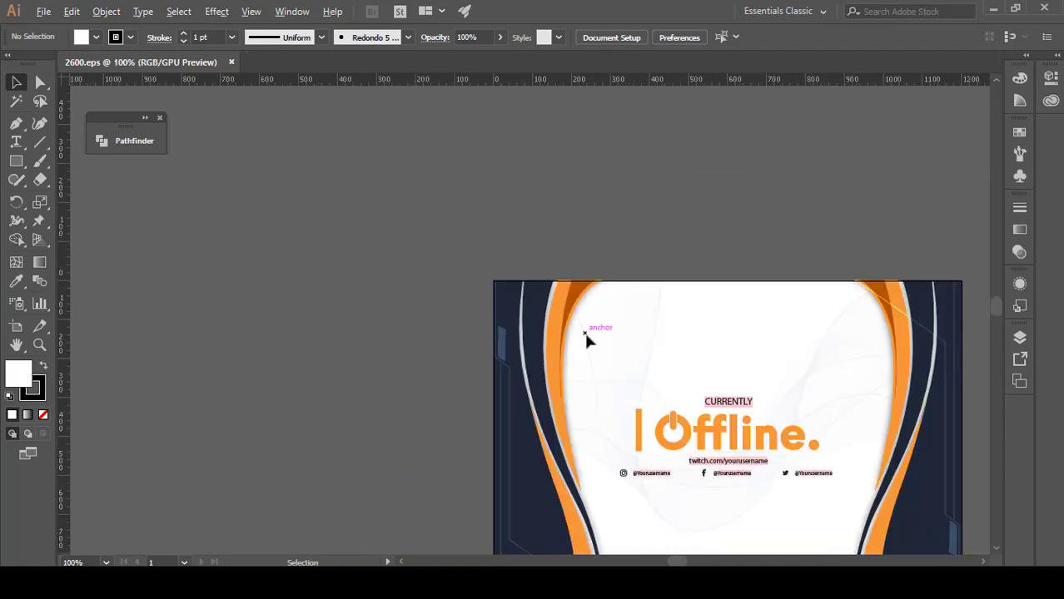
scroll(735, 384, up, 5)
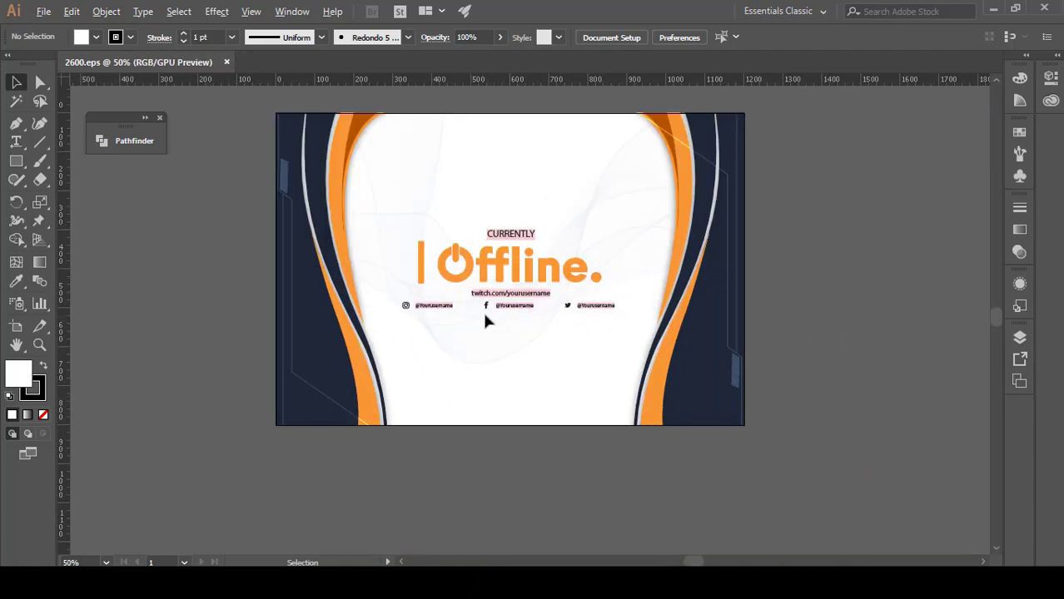
scroll(630, 286, up, 1)
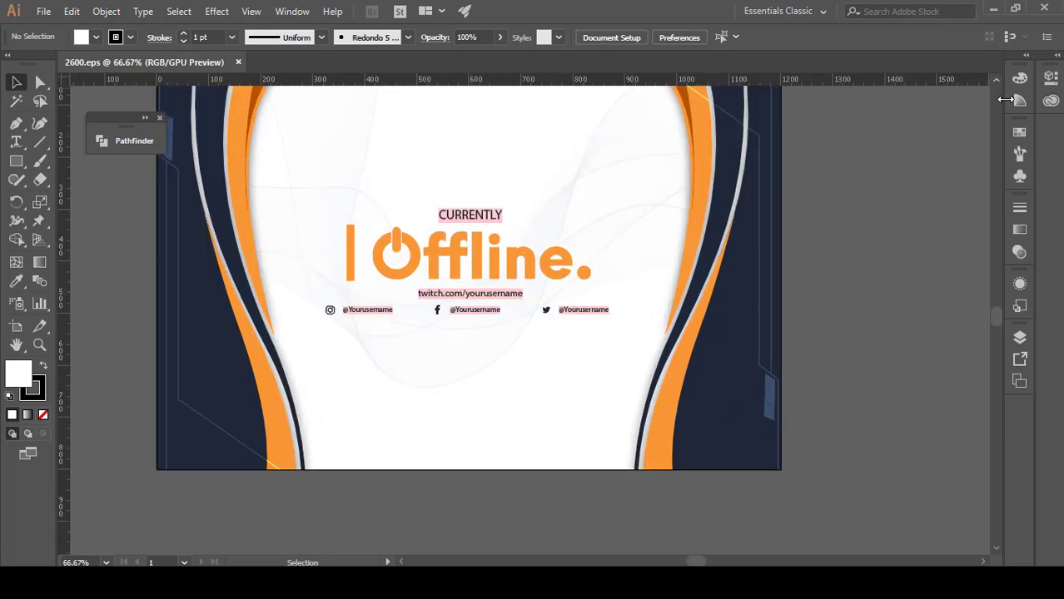
click(1021, 340)
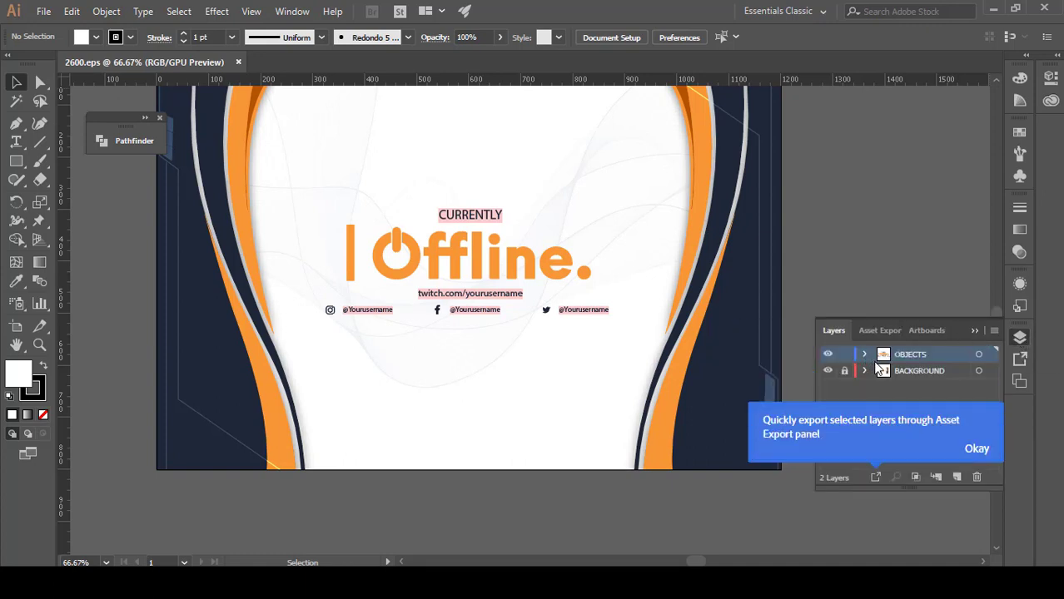
click(899, 371)
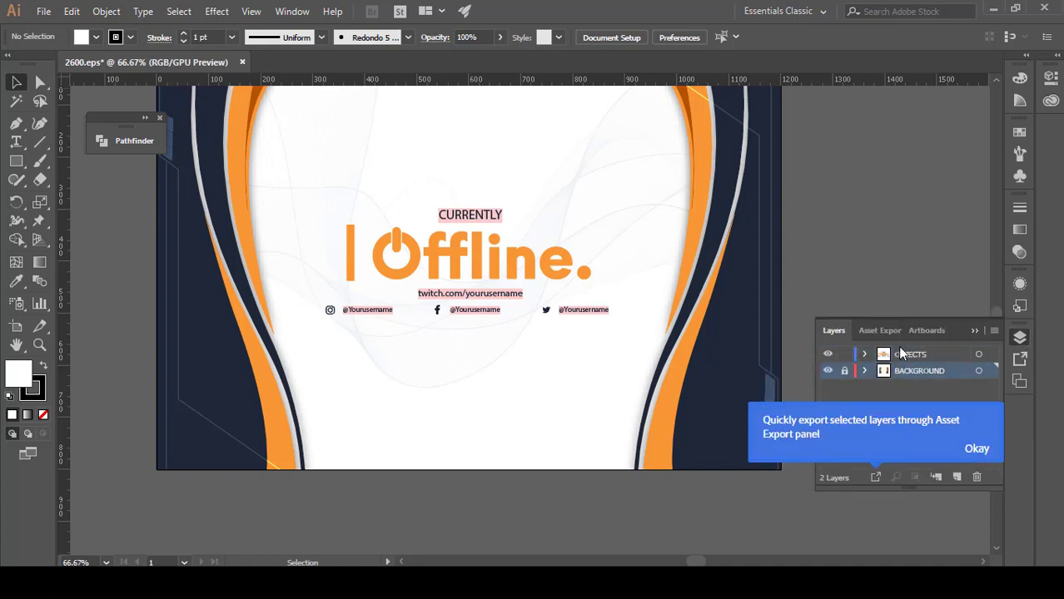
click(901, 355)
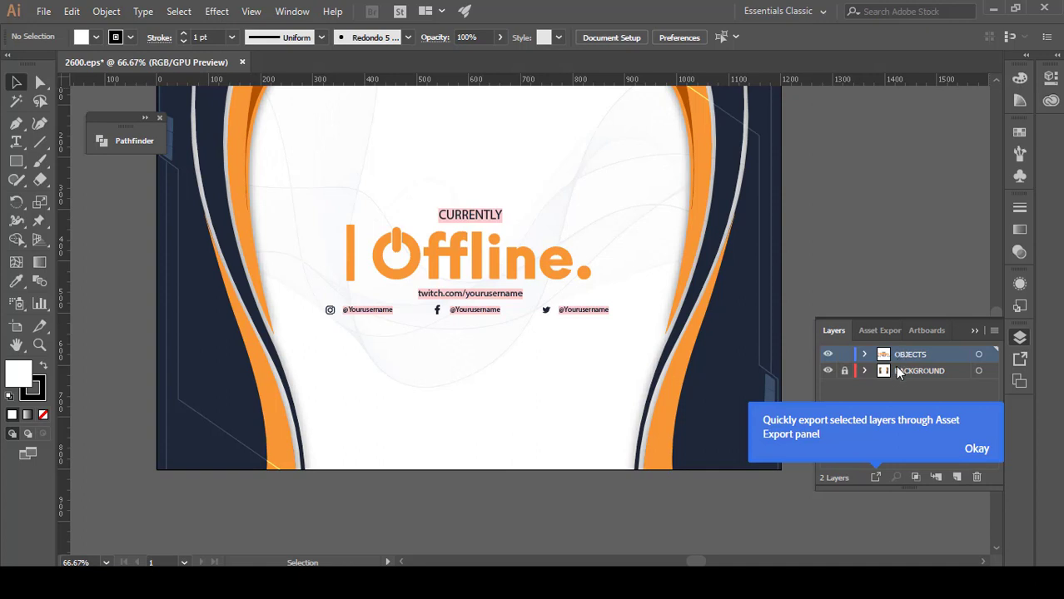
click(903, 371)
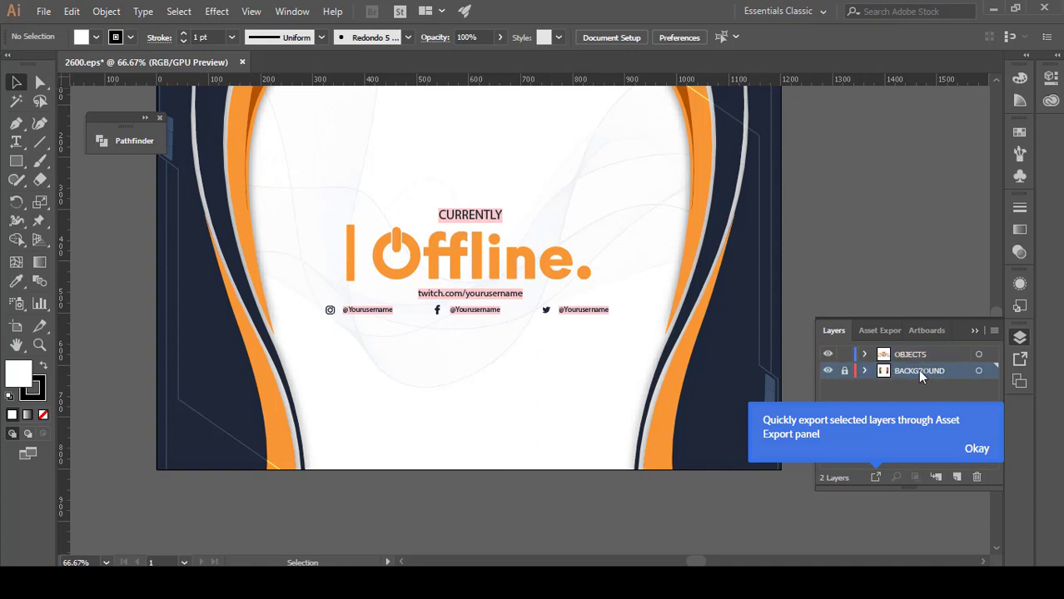
click(976, 449)
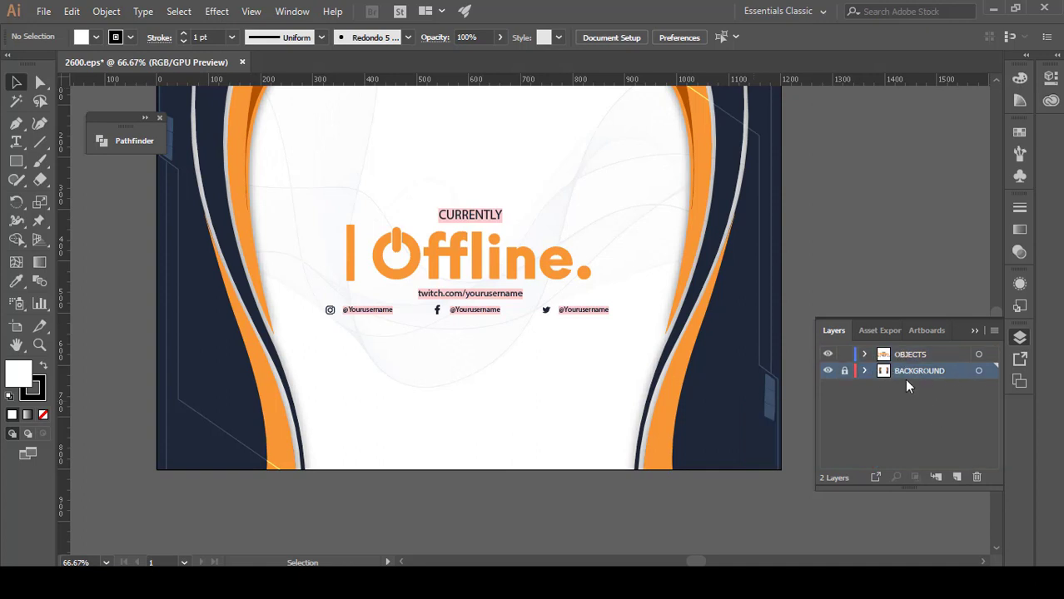
Hide and show the BACKGROUND layer, and do the same with the OBJECTS layer, to check what each contains.
click(828, 371)
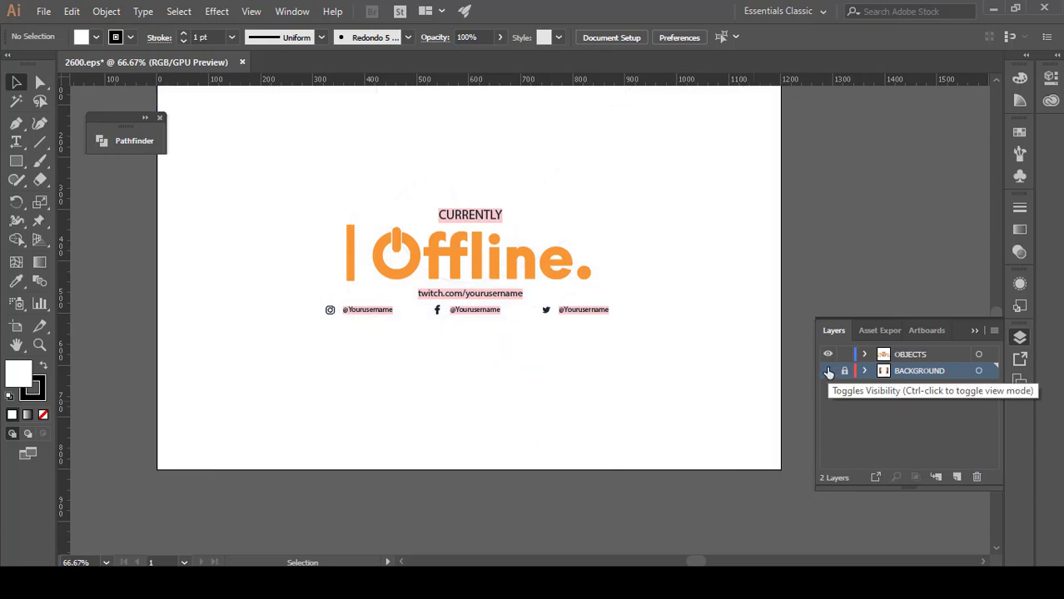
click(828, 371)
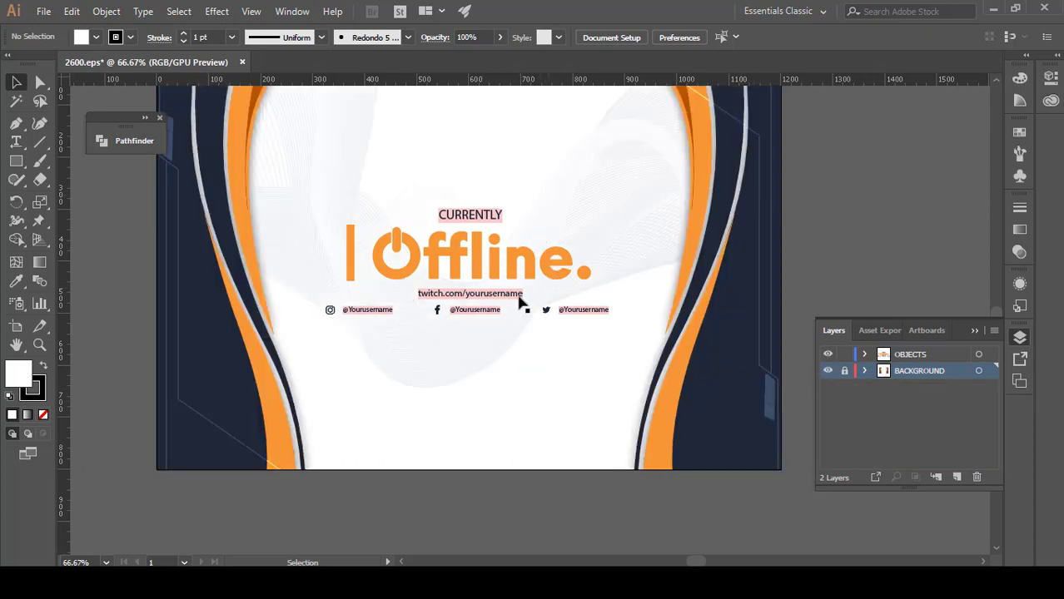
click(890, 358)
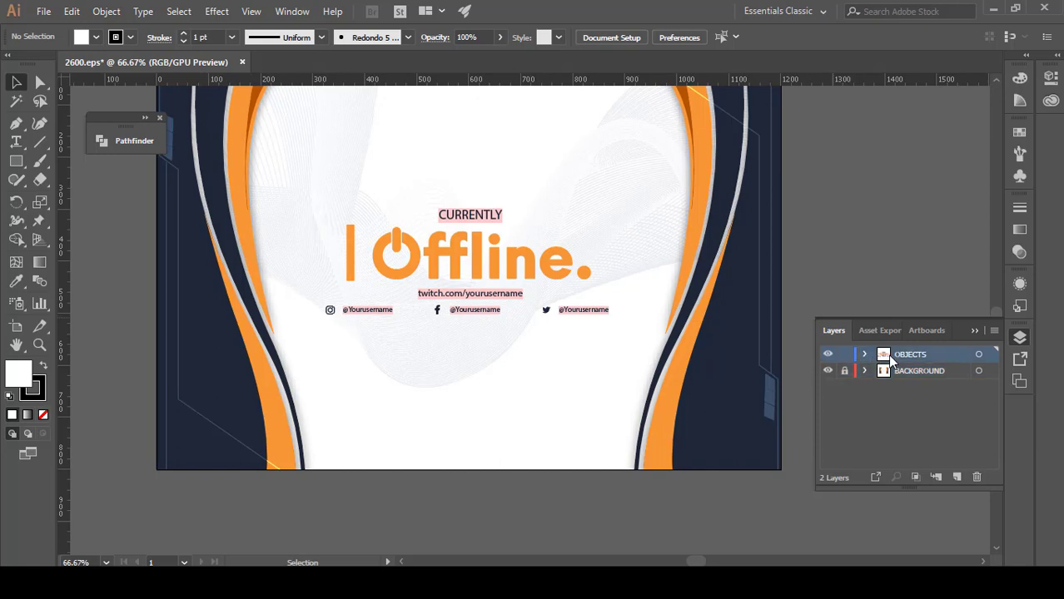
click(827, 355)
click(827, 354)
Expand the OBJECTS layer, its group and both nested subgroups to examine the individual banner elements.
click(864, 354)
click(883, 371)
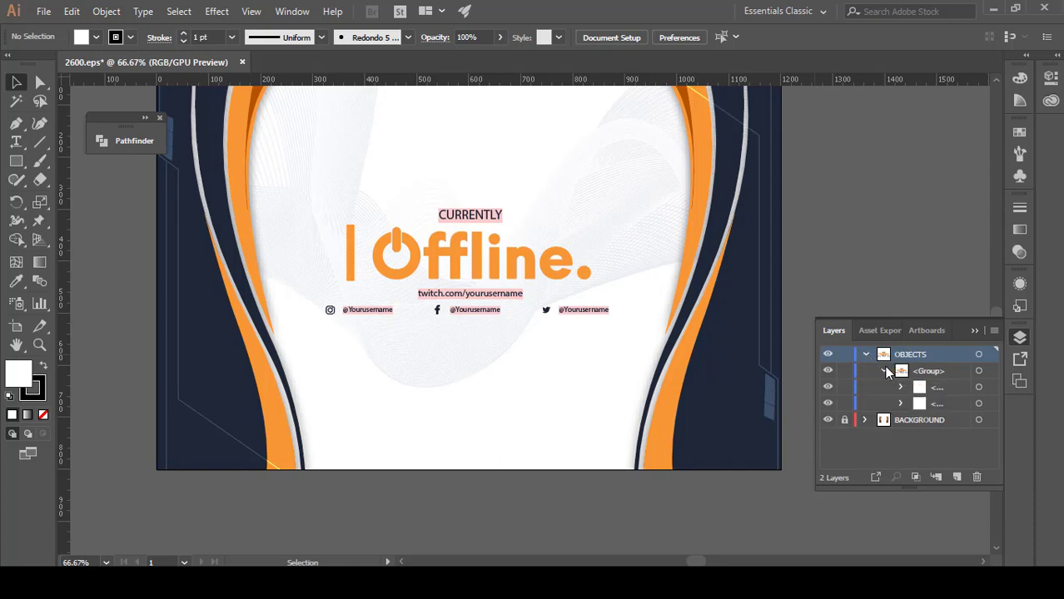
click(909, 388)
click(900, 387)
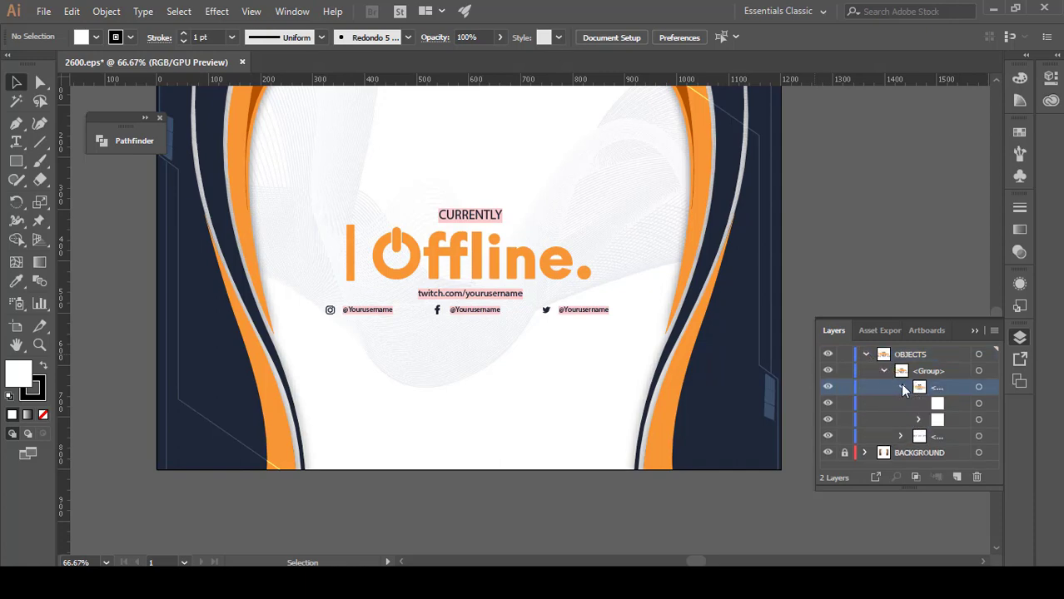
click(901, 436)
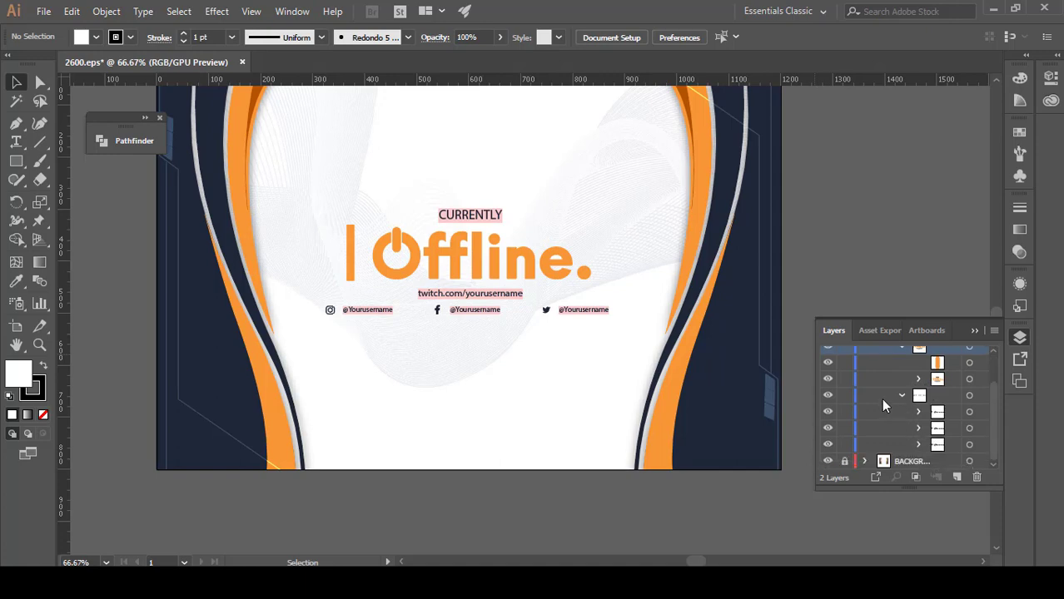
Target the small orange path in the first nested subgroup to locate it on the banner, and collapse that subgroup.
scroll(901, 402, up, 2)
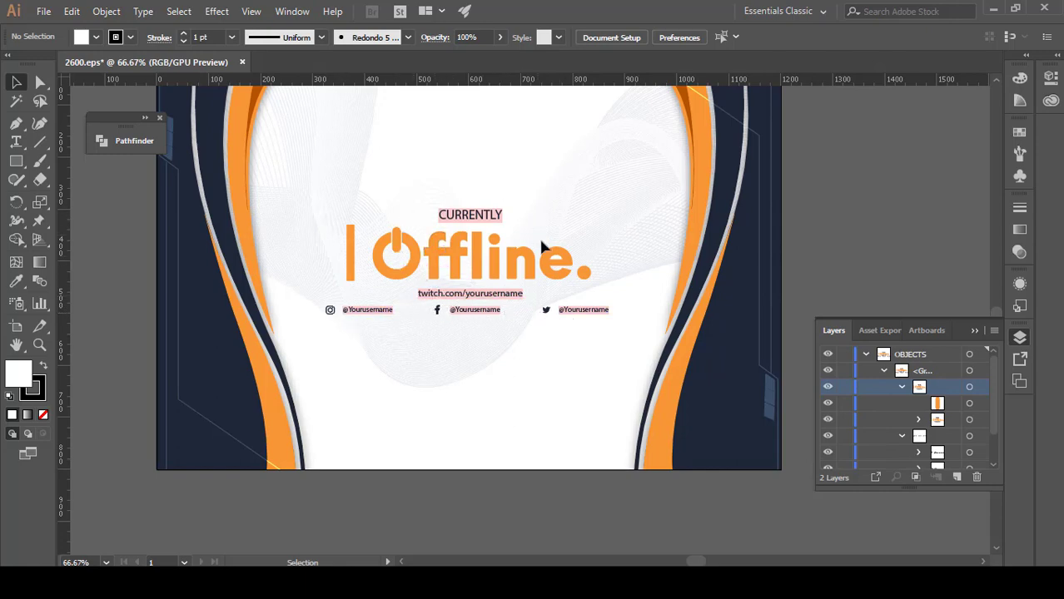
click(947, 403)
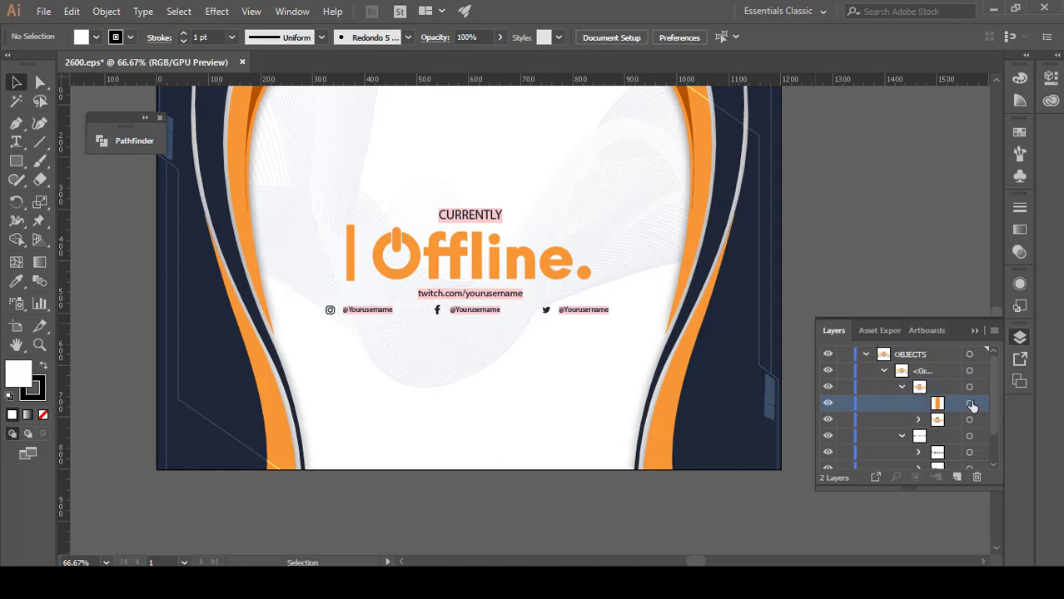
click(969, 404)
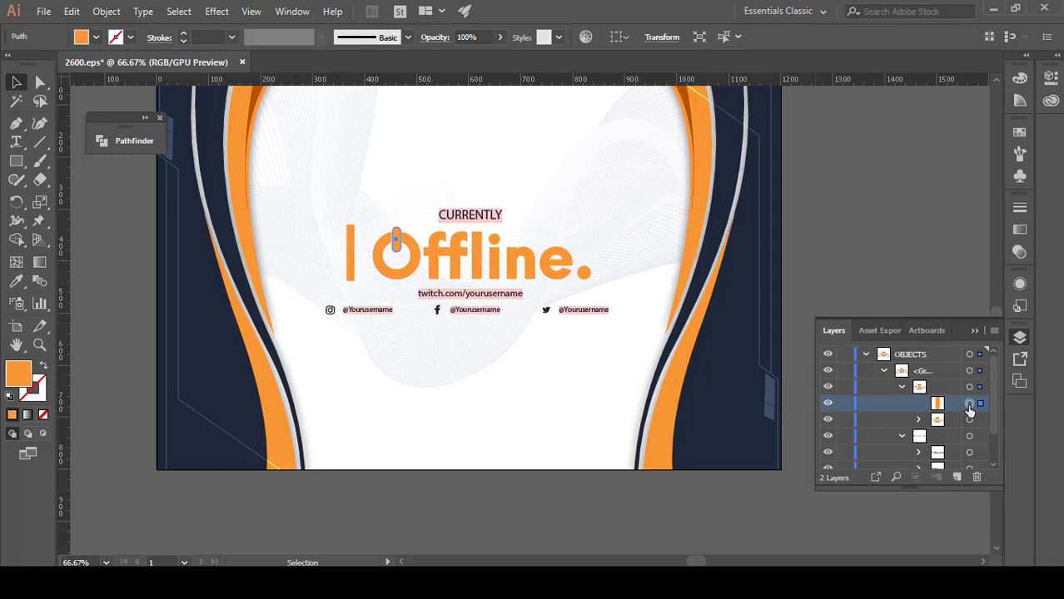
click(901, 387)
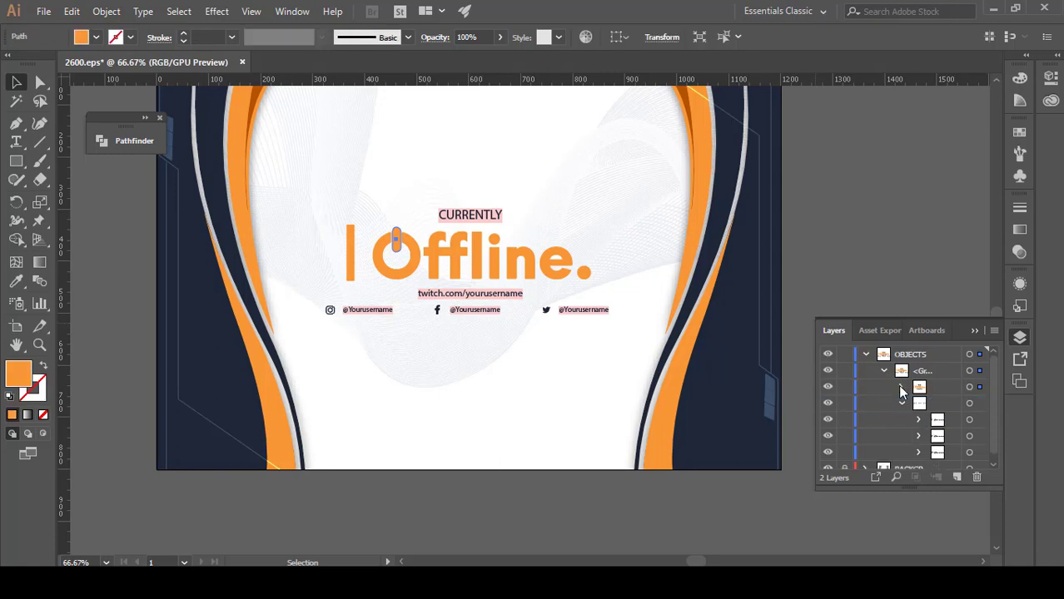
Delete the subgroup holding the CURRENTLY Offline headline and Twitch address from the OBJECTS layer, checking its content first by toggling its visibility.
click(921, 387)
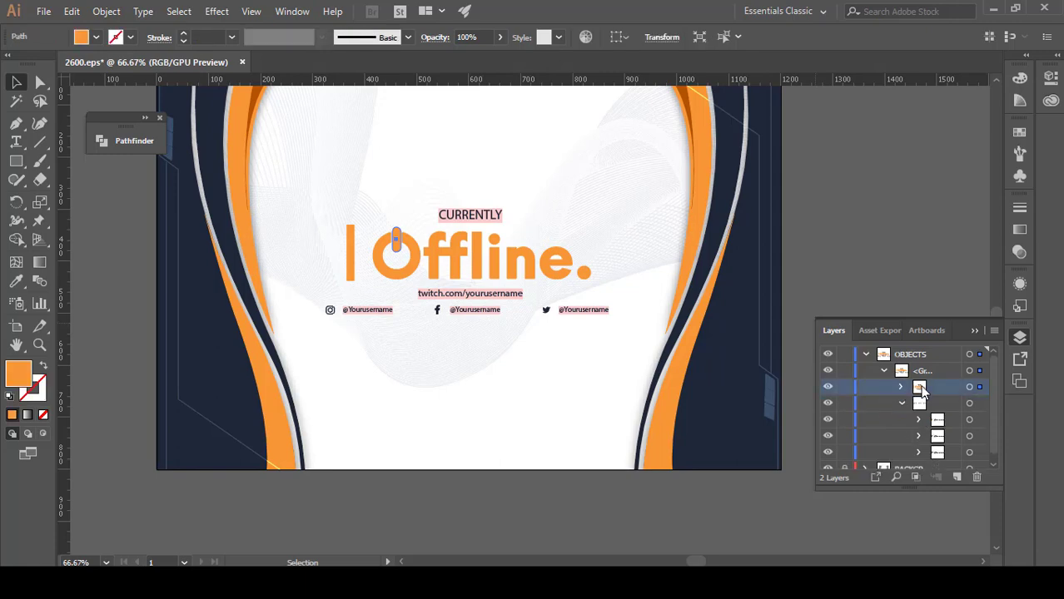
click(828, 387)
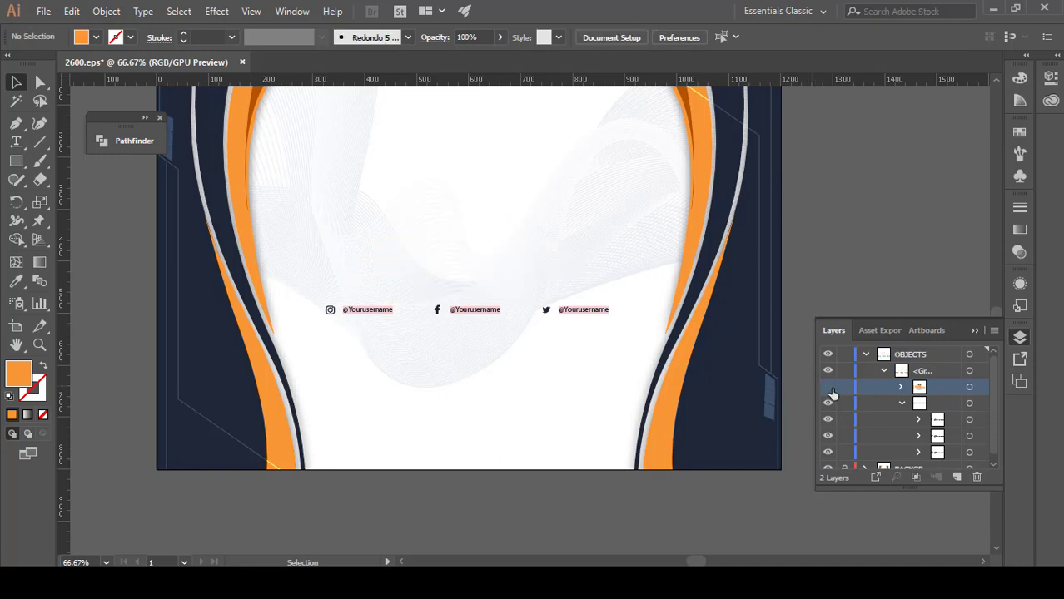
click(828, 388)
click(969, 388)
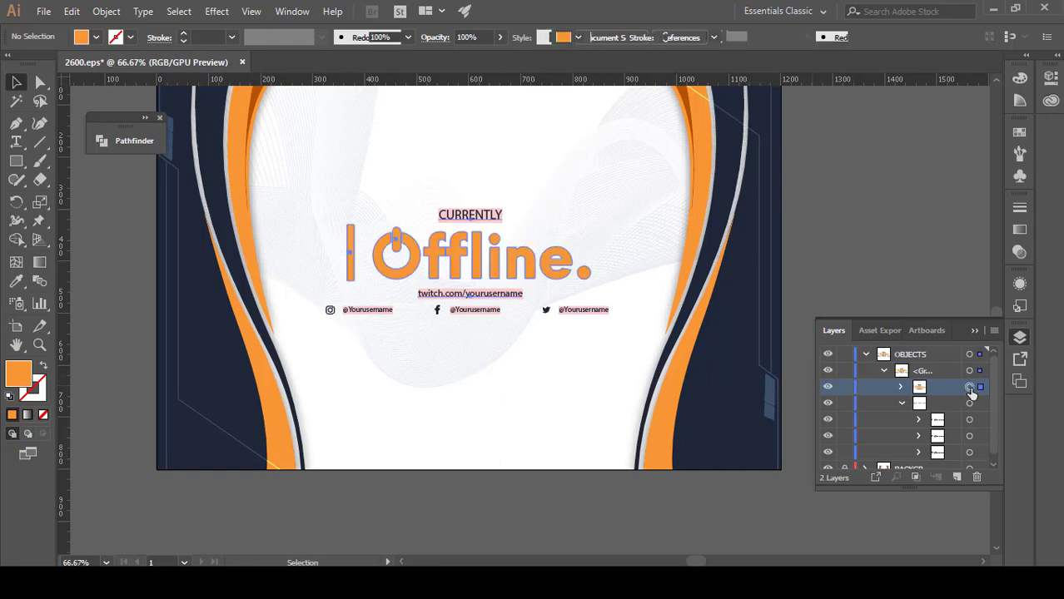
click(978, 479)
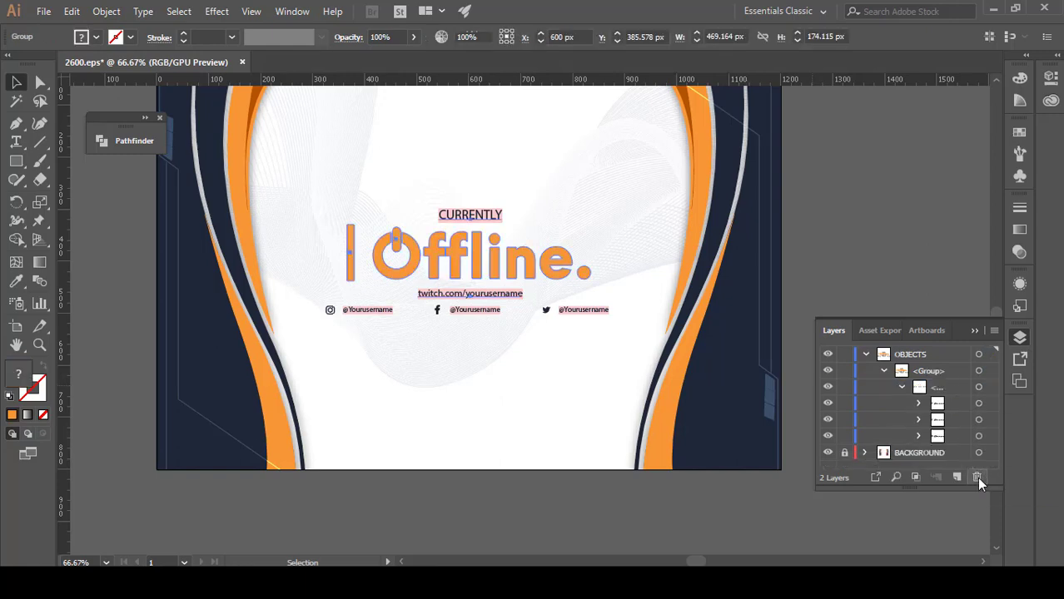
click(884, 372)
click(755, 291)
Move the group of three social media usernames about 260 px down to the banner's lower edge.
scroll(530, 386, up, 1)
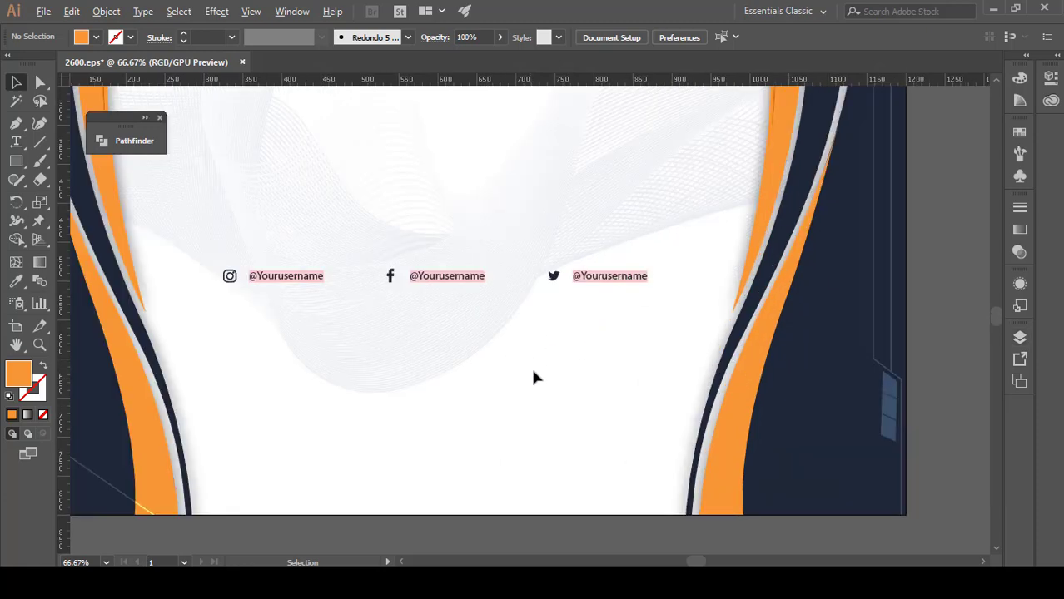
scroll(531, 366, up, 1)
scroll(578, 328, down, 1)
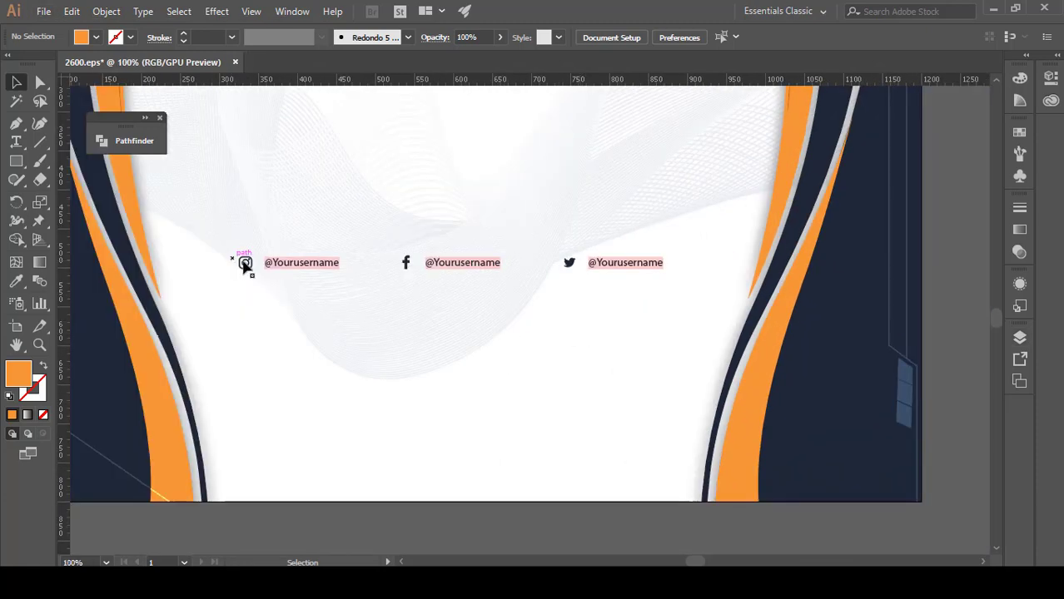
scroll(427, 315, up, 1)
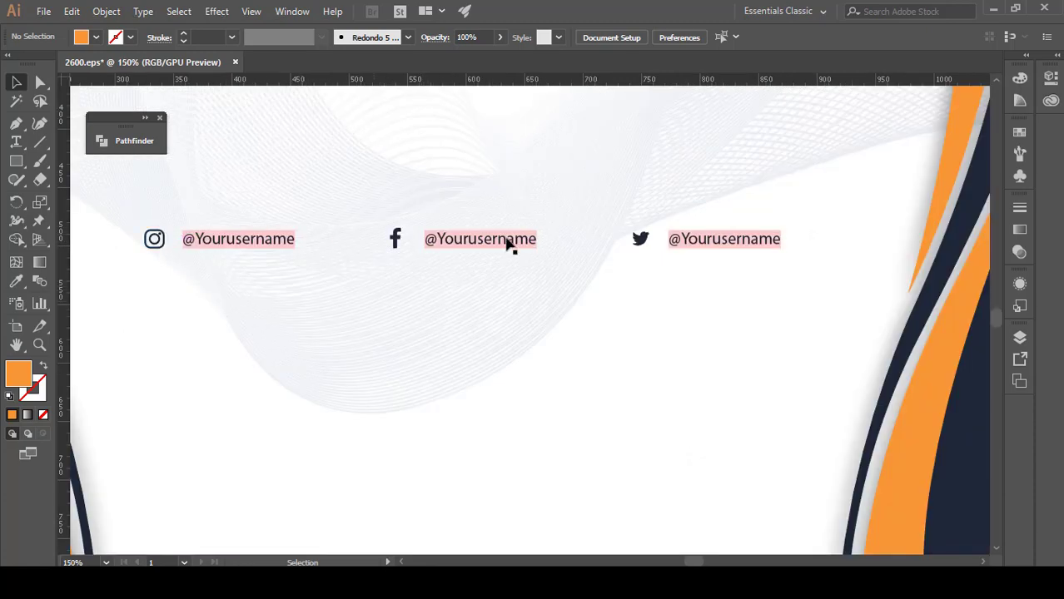
scroll(473, 440, down, 1)
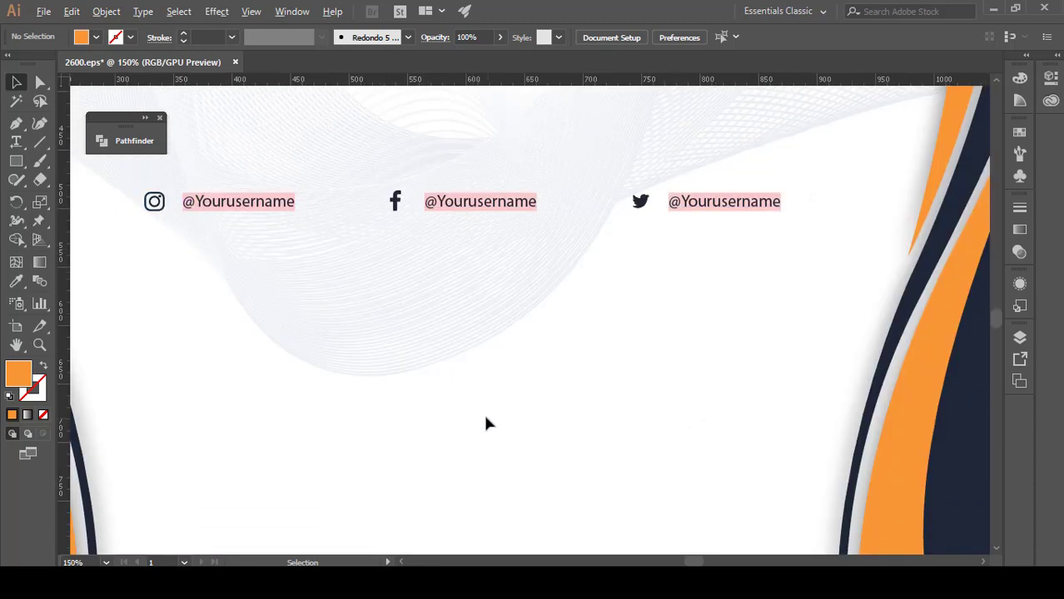
alt+scroll(487, 423, down, 2)
click(268, 277)
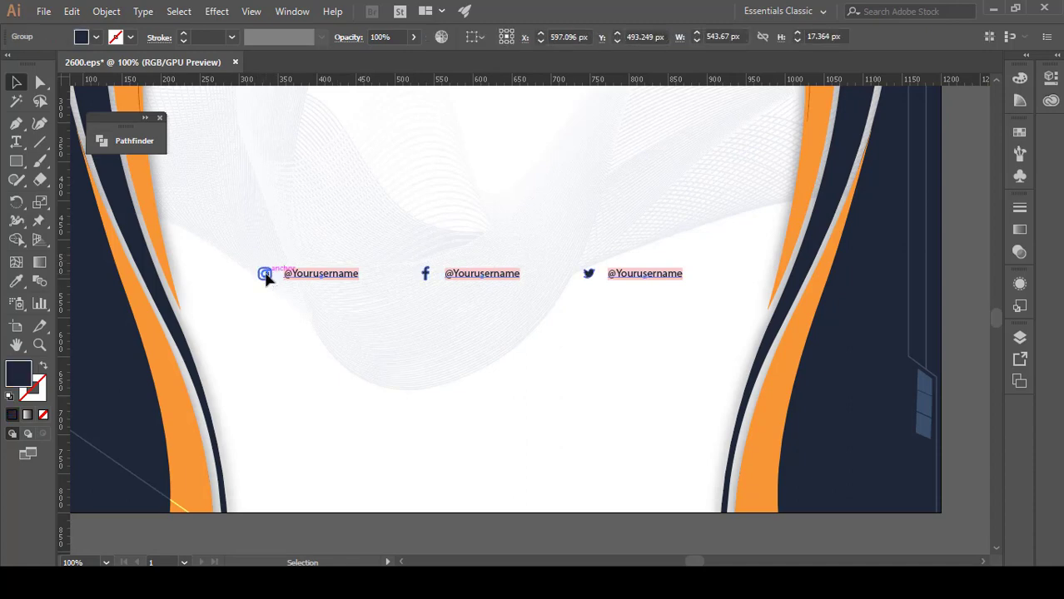
drag(339, 280, 343, 483)
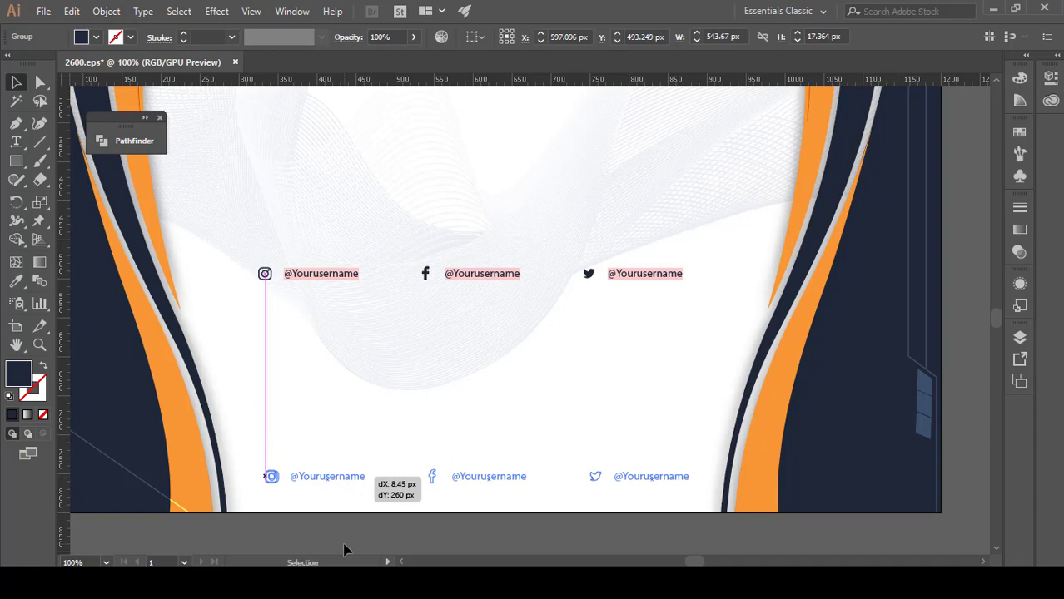
click(15, 82)
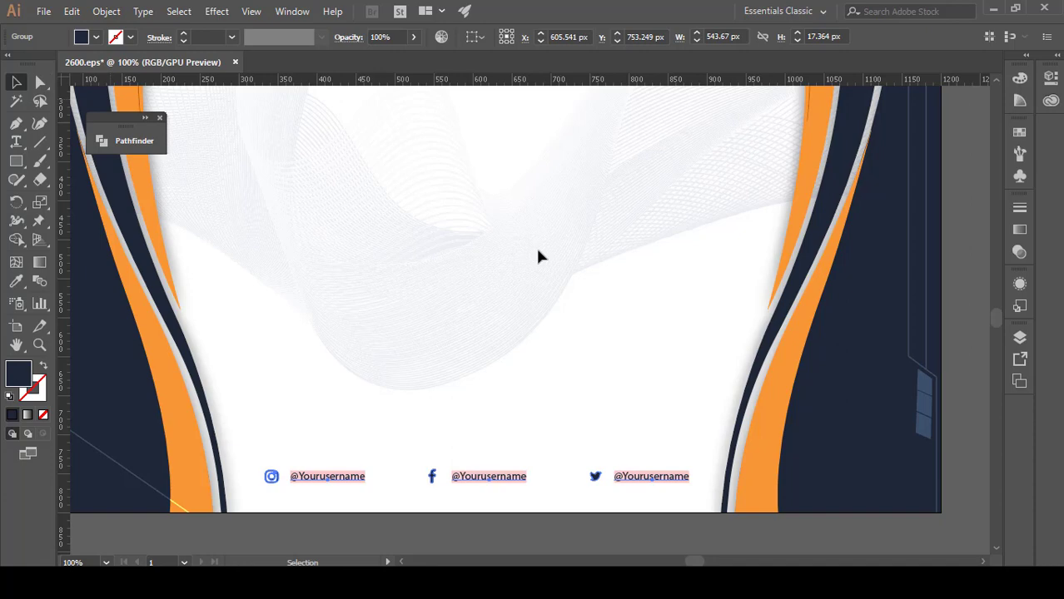
Select the placeholder text Yourusername after the @ sign beside the Instagram icon for editing.
click(962, 336)
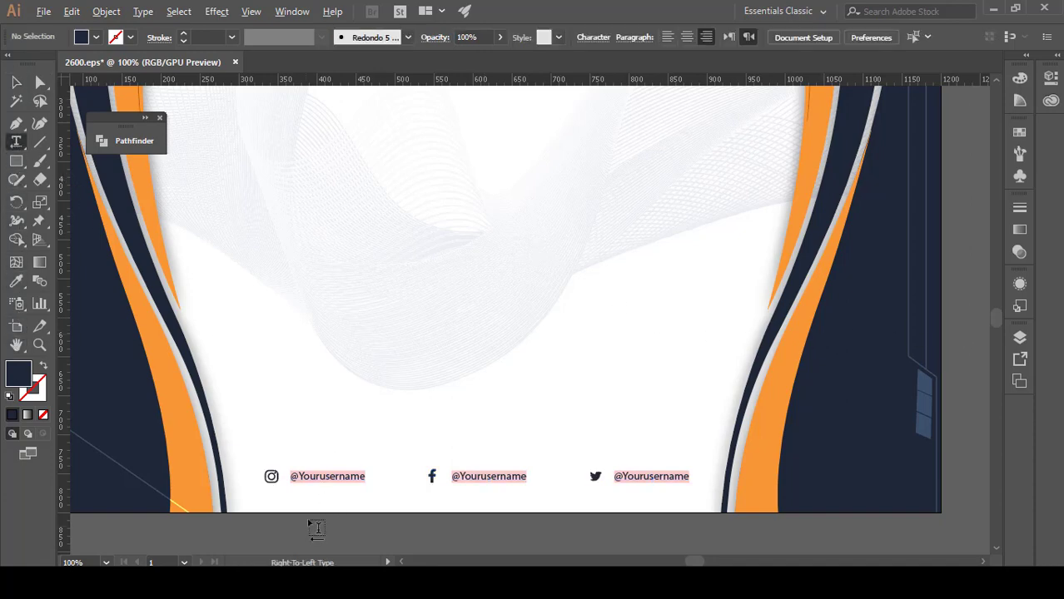
scroll(307, 518, up, 3)
drag(269, 383, 467, 382)
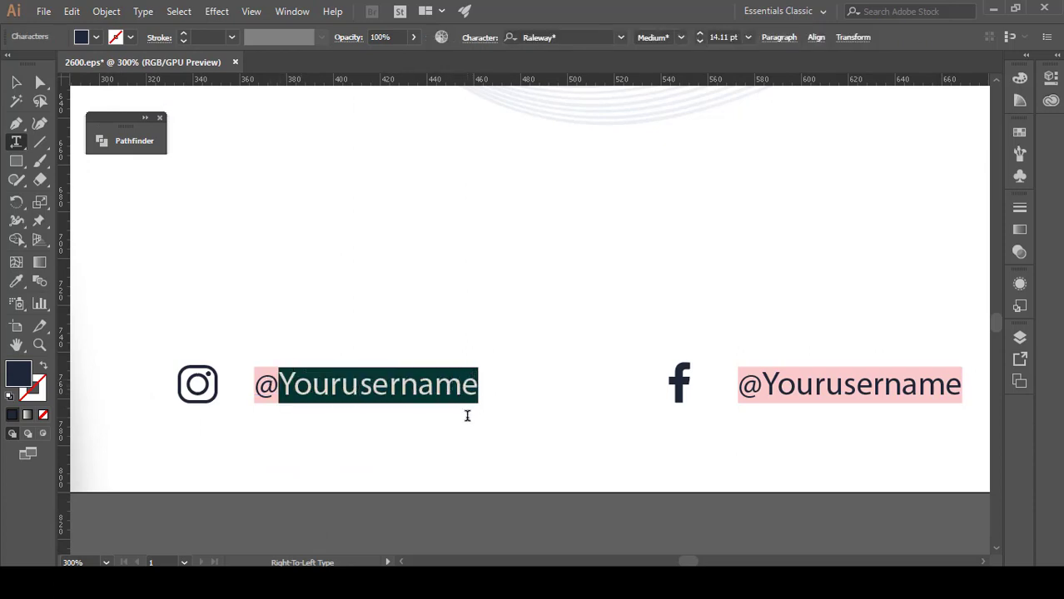
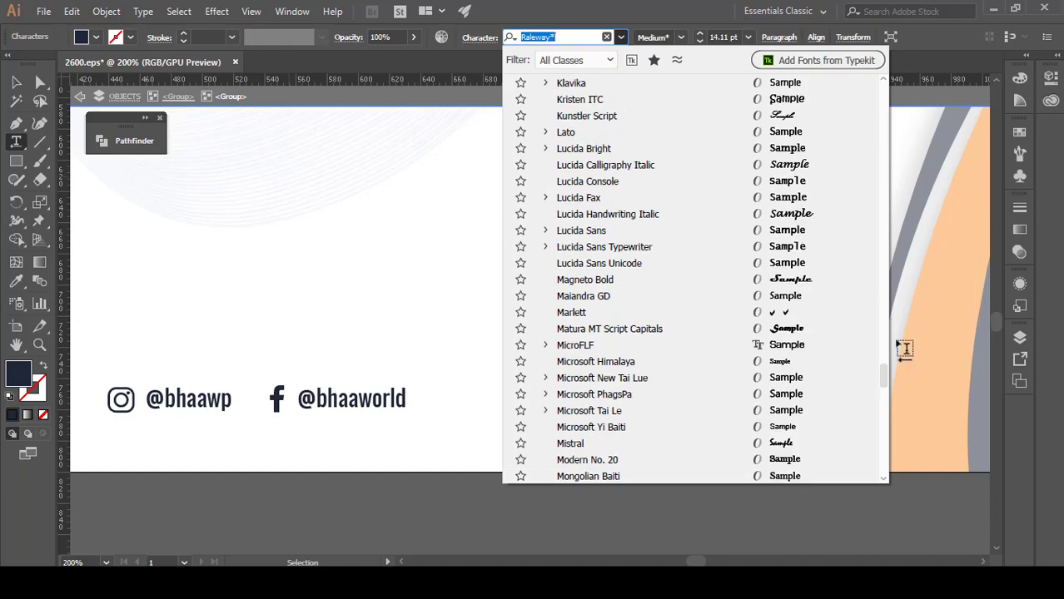
Set the font of the handle beside the Twitter icon to Oswald Regular.
drag(884, 376, 888, 83)
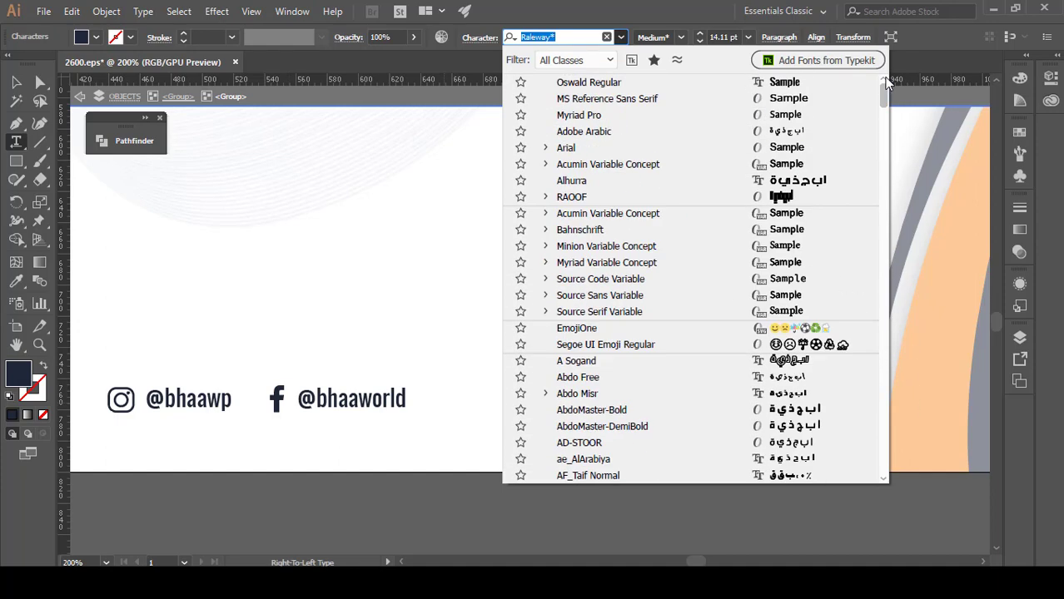
click(584, 85)
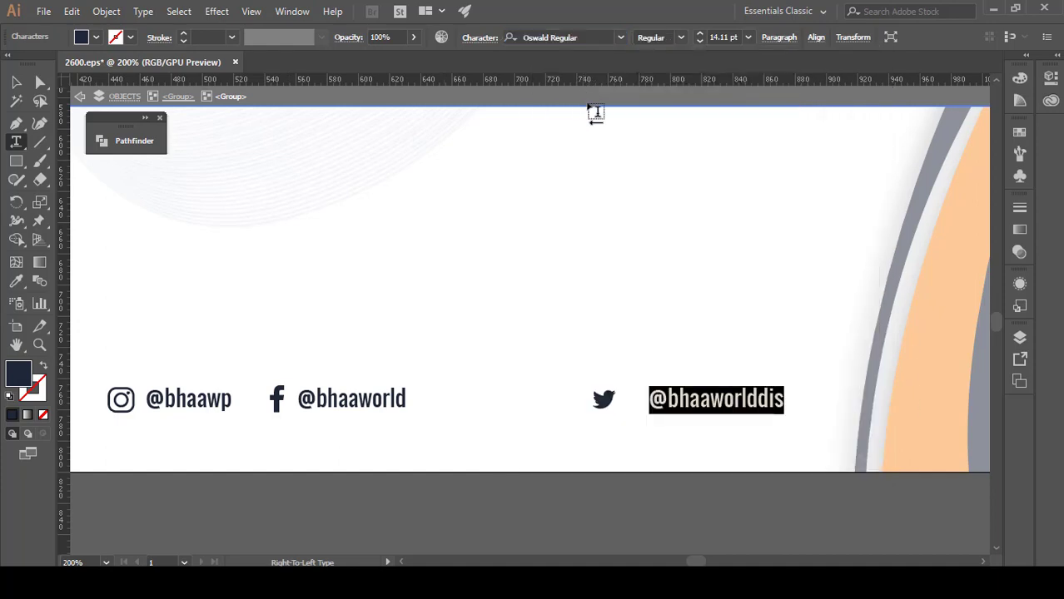
key(Escape)
Move the Twitter handle text close to the bird icon and fine-tune the gap between them.
drag(689, 404, 661, 404)
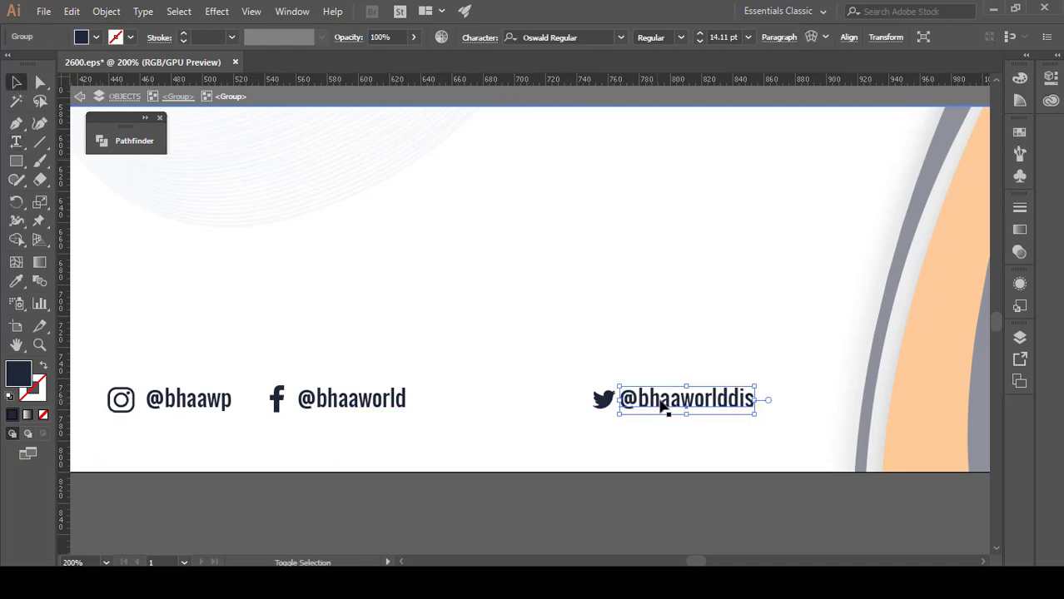
key(ctrl+shift+a)
click(676, 404)
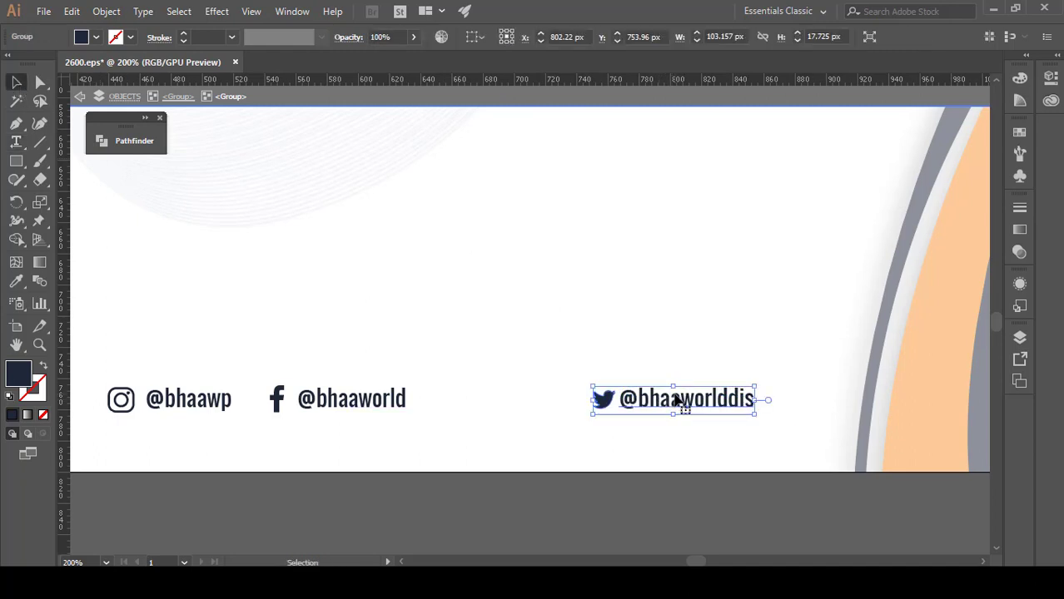
double_click(682, 404)
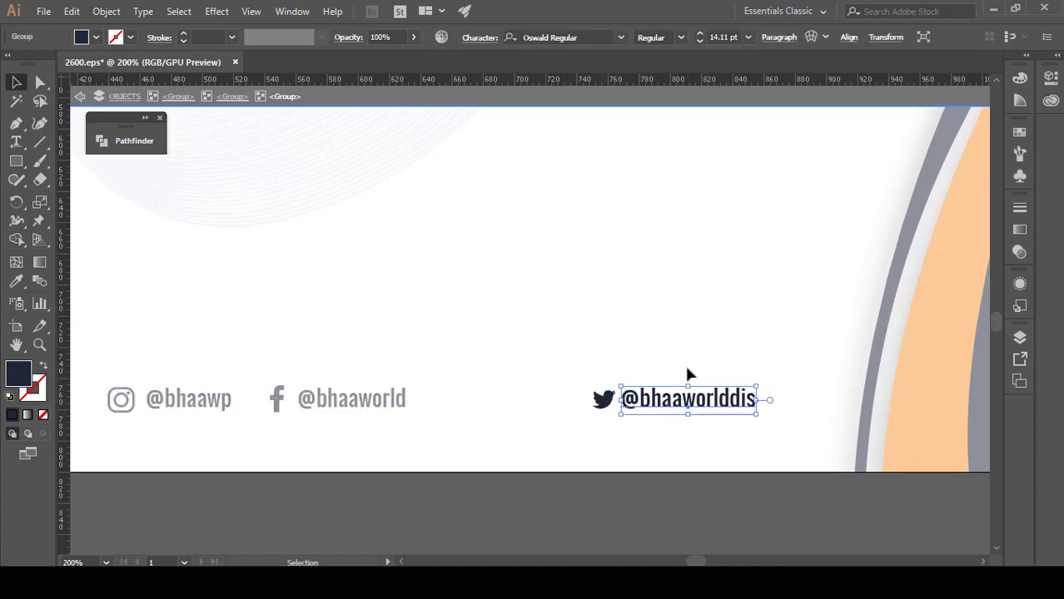
Move the Twitter icon and handle together along the row to sit beside the Facebook handle.
click(619, 339)
double_click(618, 343)
click(682, 408)
double_click(681, 407)
click(678, 406)
double_click(678, 407)
drag(674, 406, 522, 408)
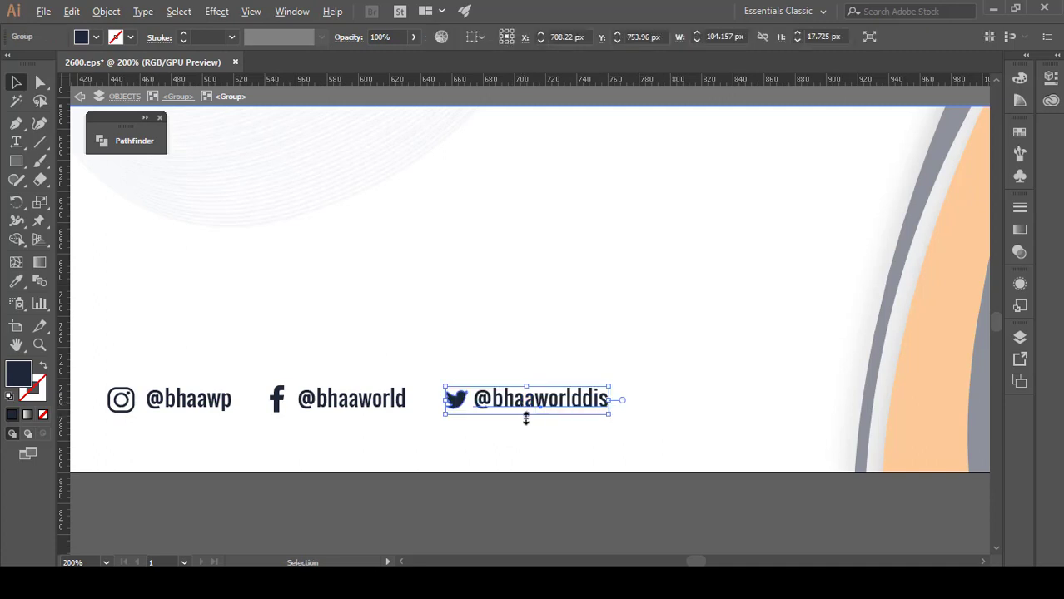
key(ctrl+minus)
key(ctrl+minus)
click(430, 510)
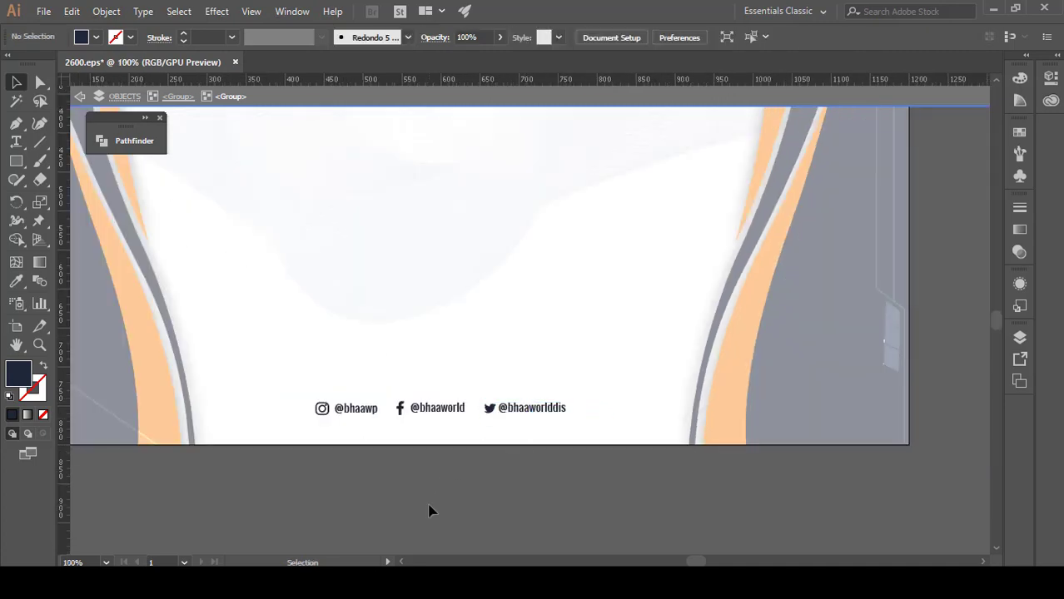
Space the three social media entries farther apart and centre the row along the banner's lower edge.
key(ctrl+minus)
click(523, 416)
drag(543, 407, 577, 406)
click(504, 475)
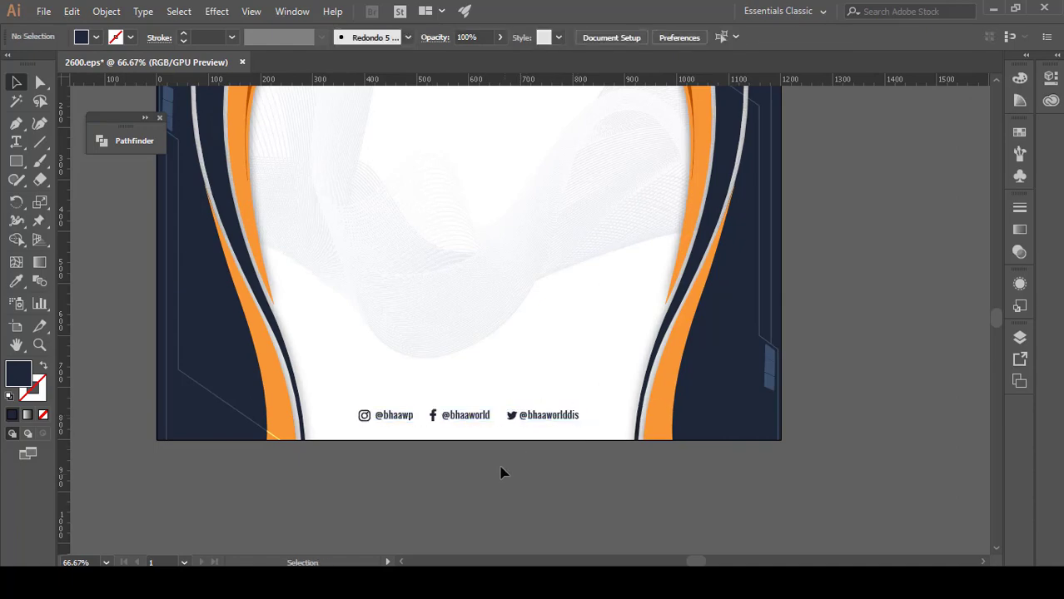
key(v)
Draw a right-to-left text frame across the banner's white middle area and clear its placeholder text.
key(ctrl+minus)
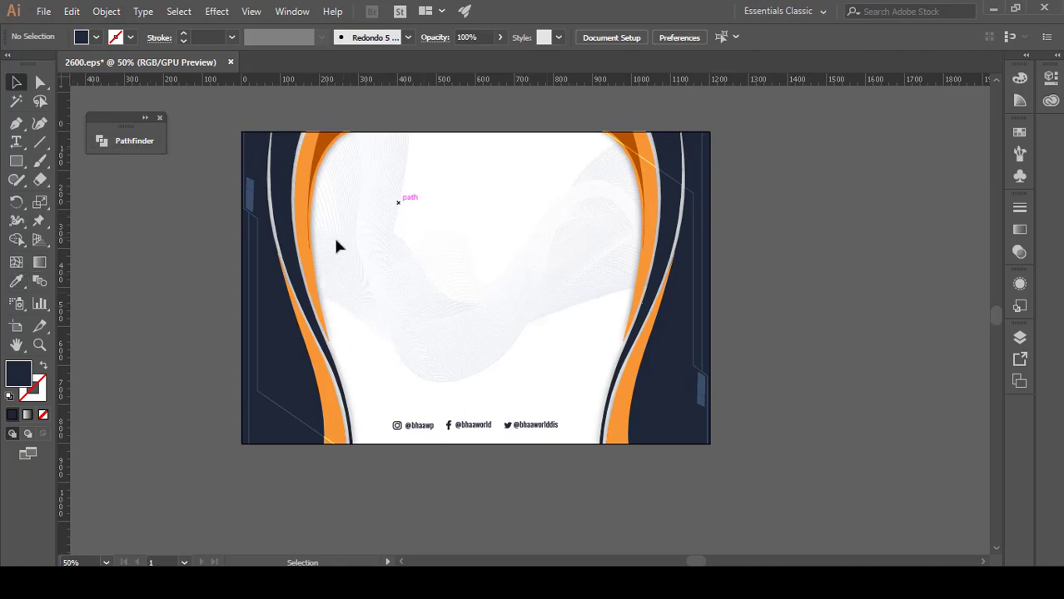
key(t)
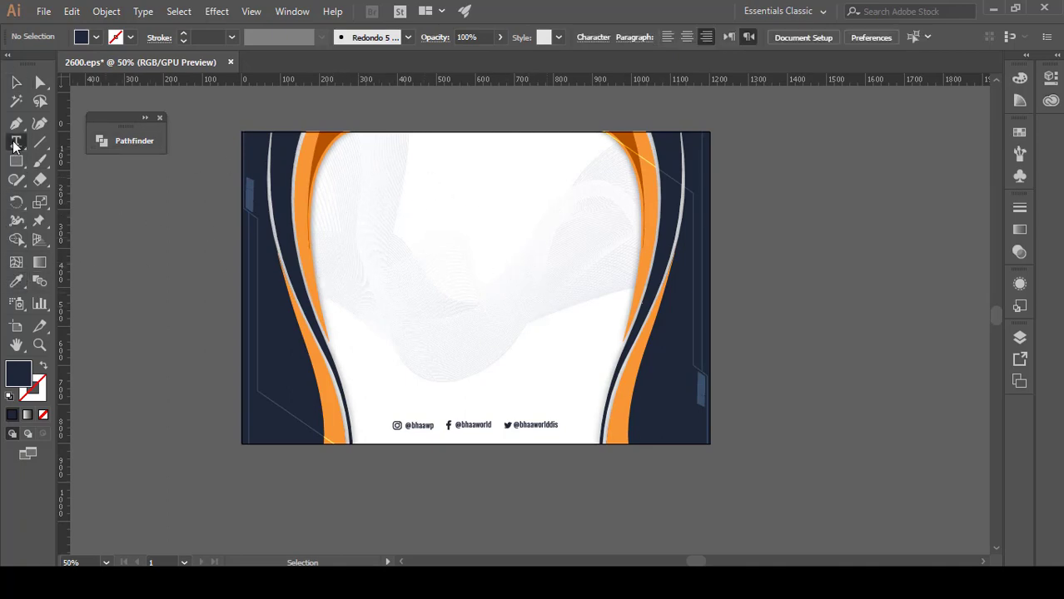
drag(597, 199, 367, 317)
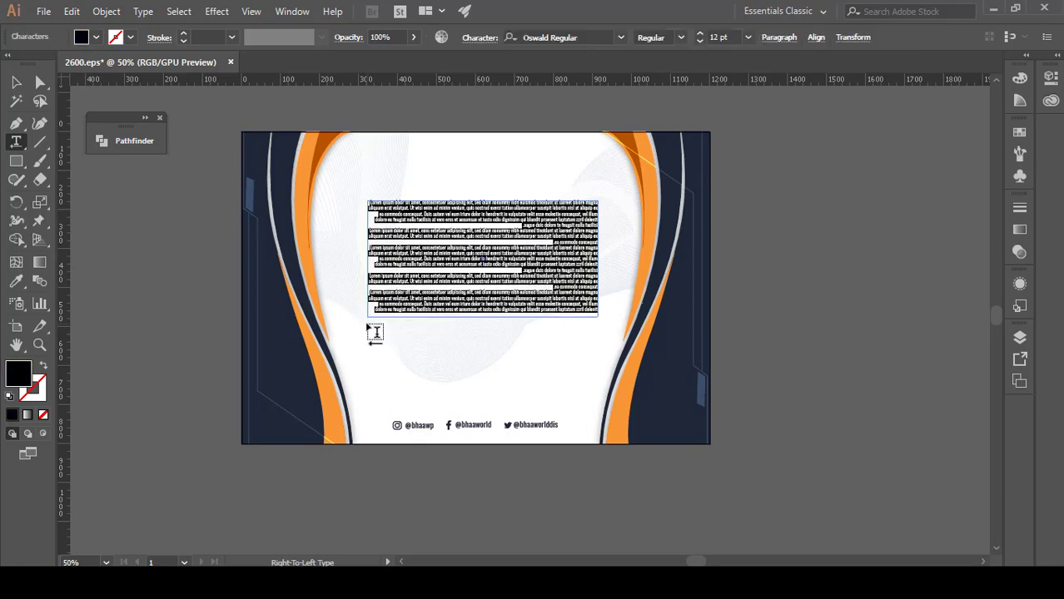
key(BackSpace)
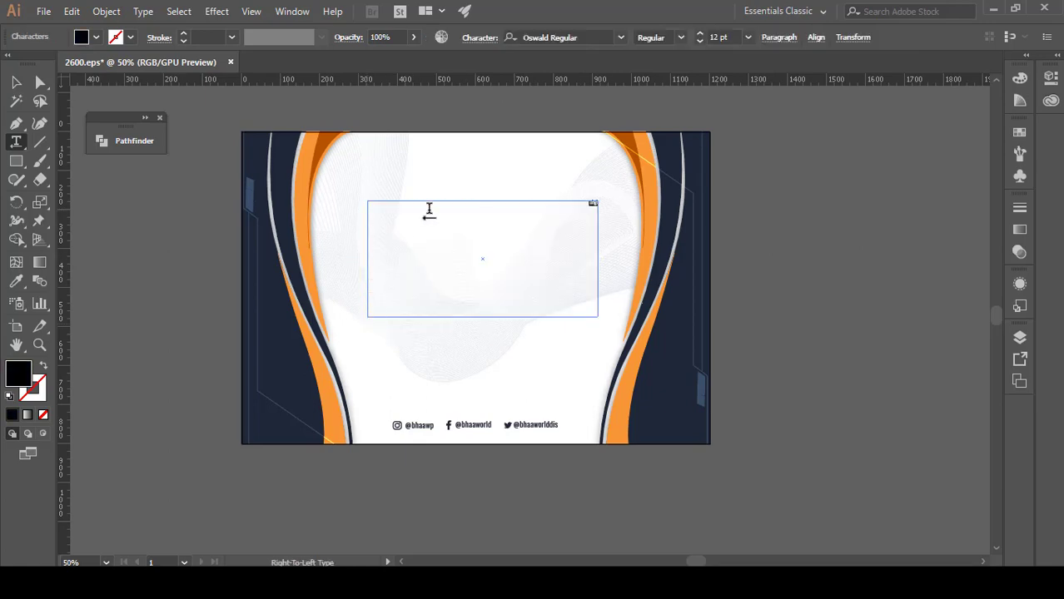
Set the new text frame's font to Adobe Arabic with the Regular style.
click(622, 40)
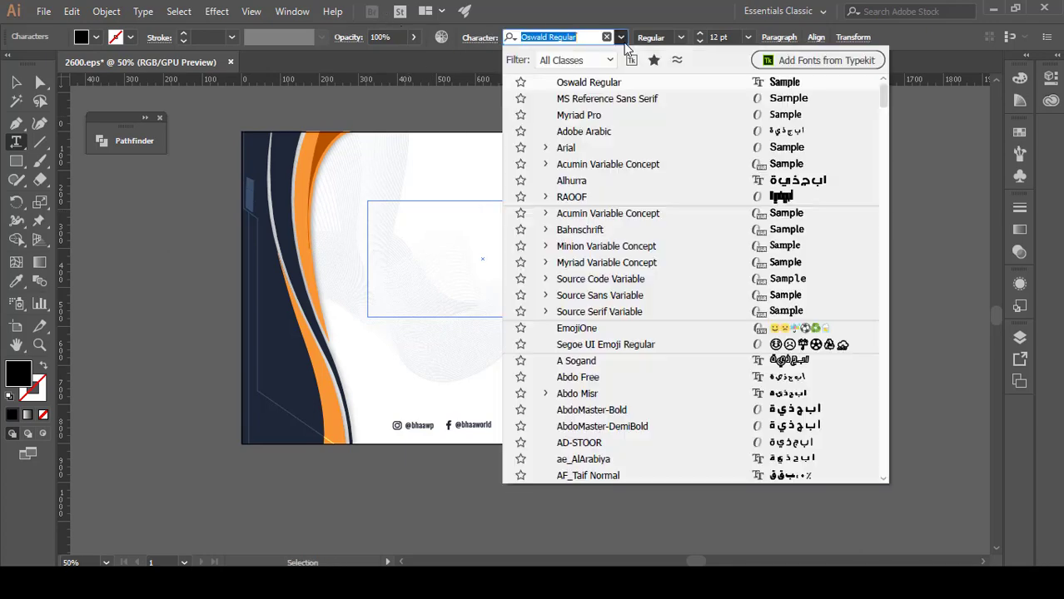
click(583, 131)
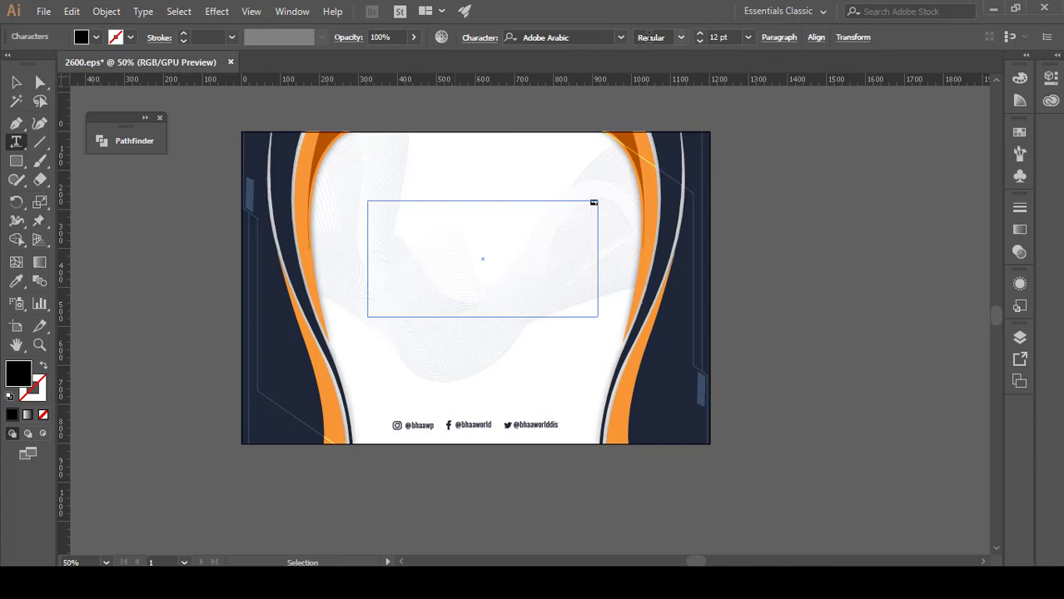
click(683, 40)
click(666, 53)
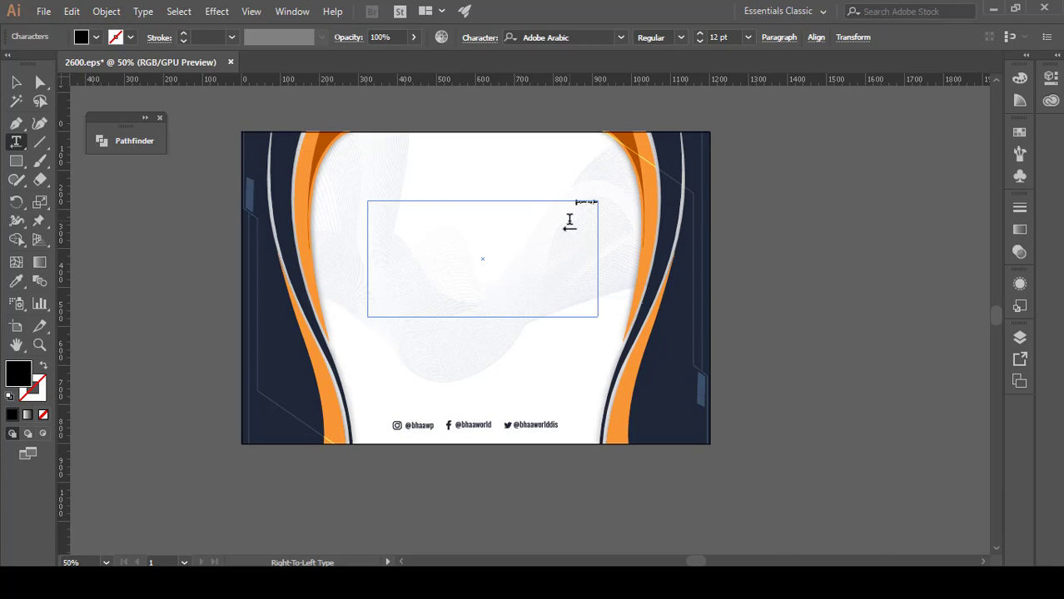
Enter the title عالم بهاء الاحترافي in the text frame and set its size to 72 pt.
key(ctrl+v)
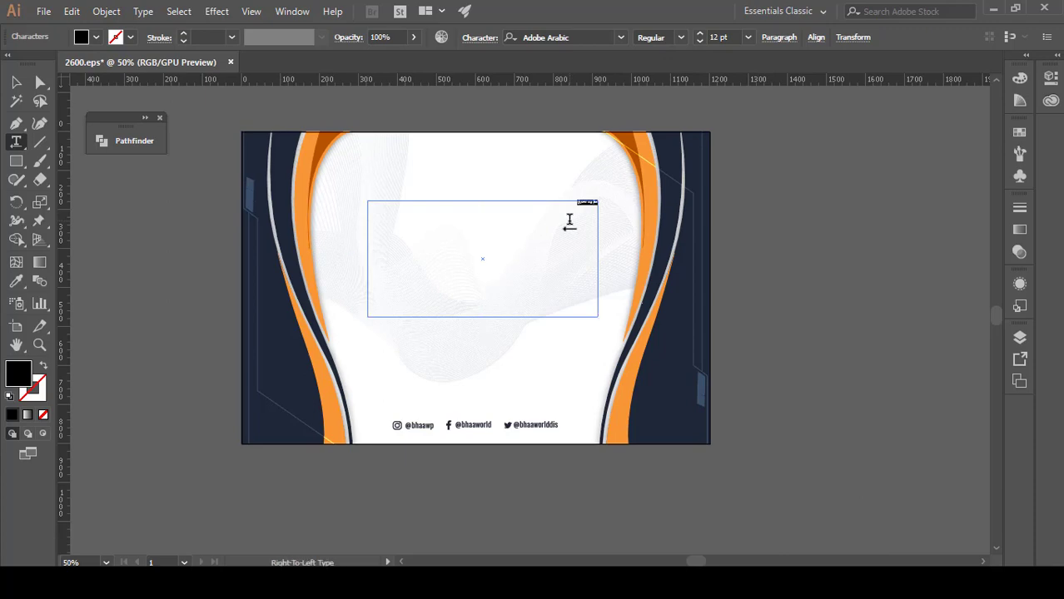
click(749, 37)
click(773, 313)
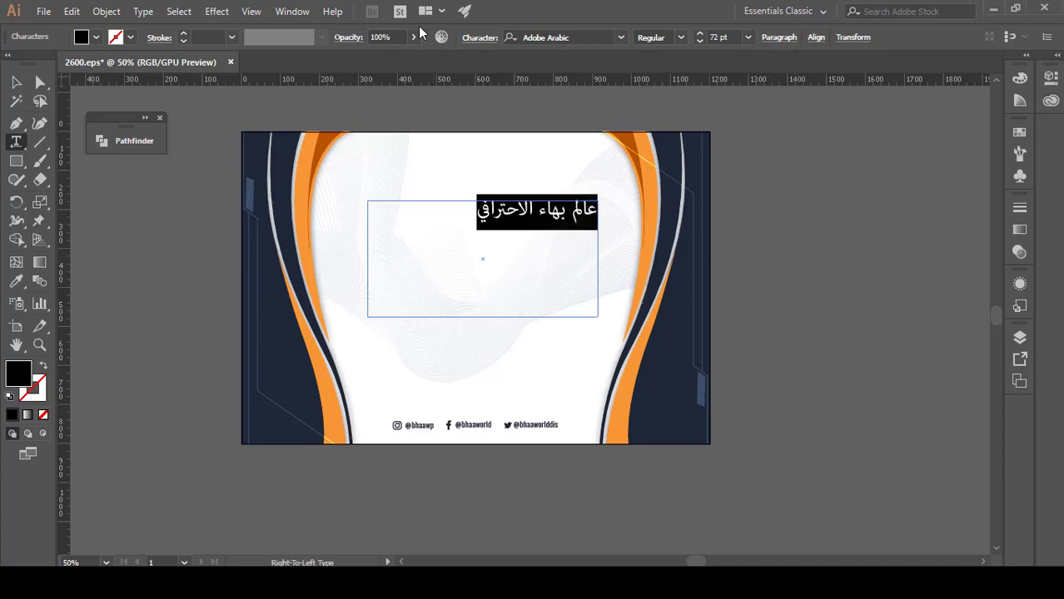
Set the Arabic title's font to Alhurra and its size to 63 pt.
click(620, 38)
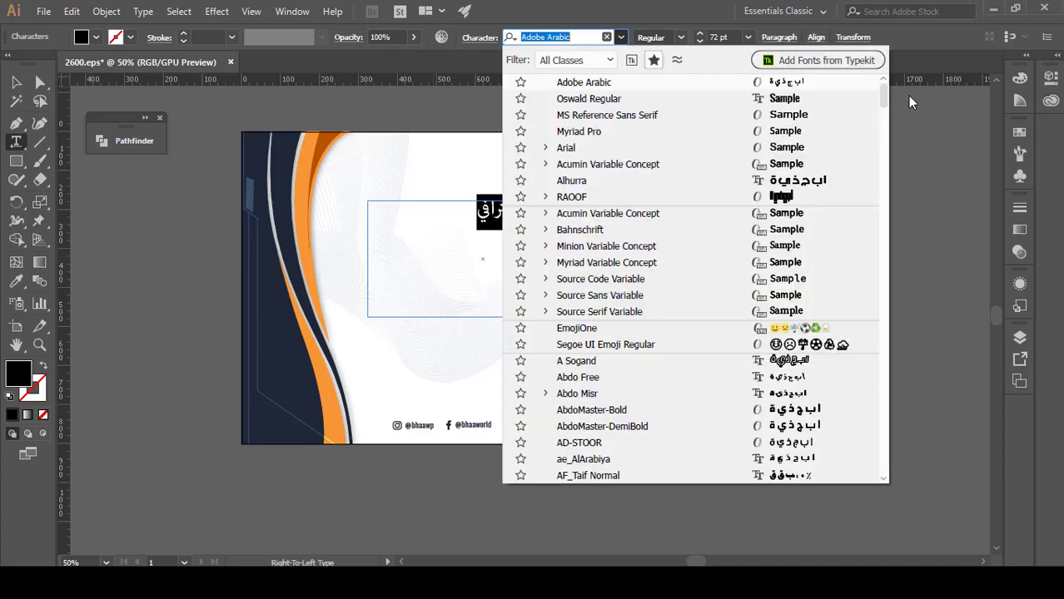
click(592, 180)
click(700, 41)
click(699, 41)
click(698, 41)
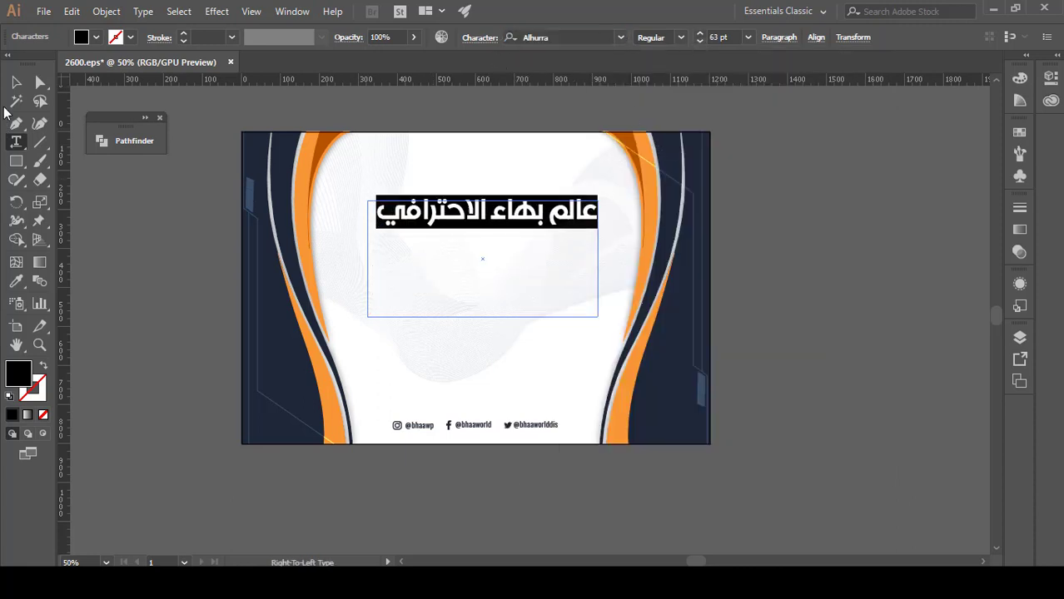
Move the title frame slightly down and shorten it to fit its single line of text.
click(16, 82)
drag(520, 217, 513, 237)
drag(477, 336, 491, 240)
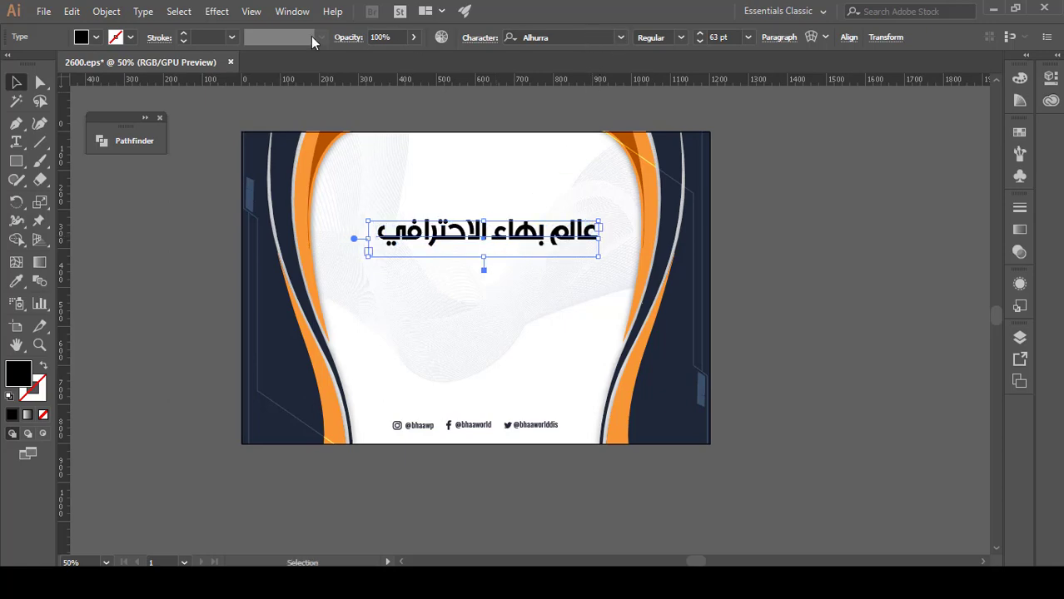
Fill the title text with the dark maroon swatch and deselect it.
click(96, 37)
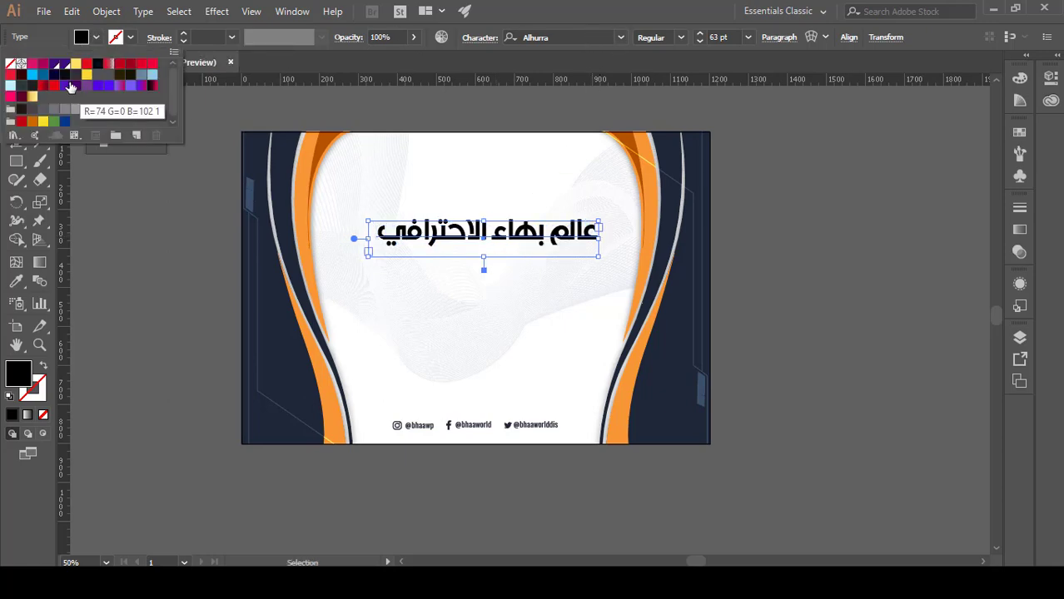
click(54, 86)
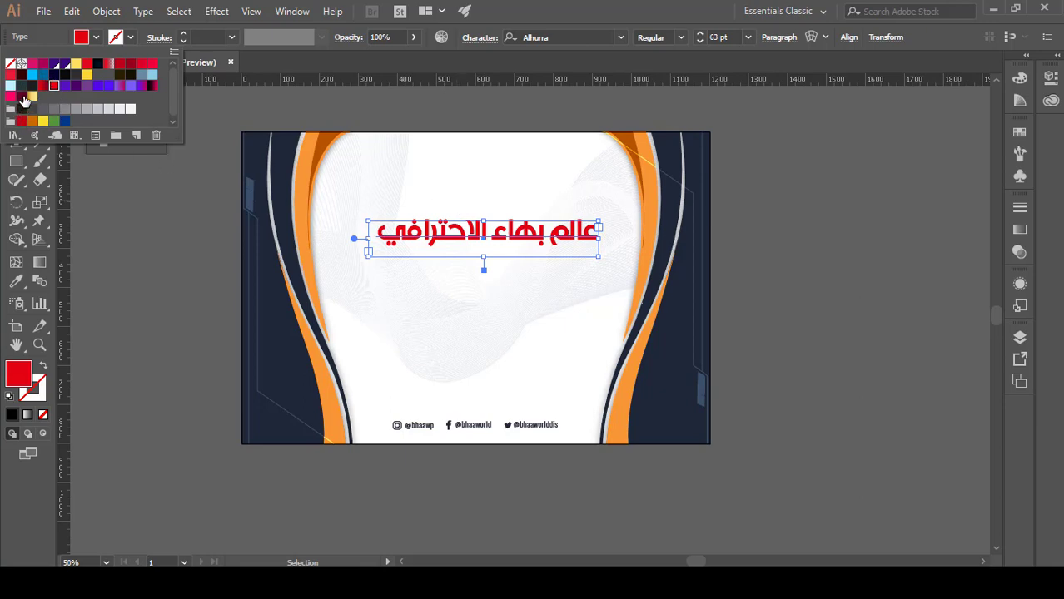
click(43, 86)
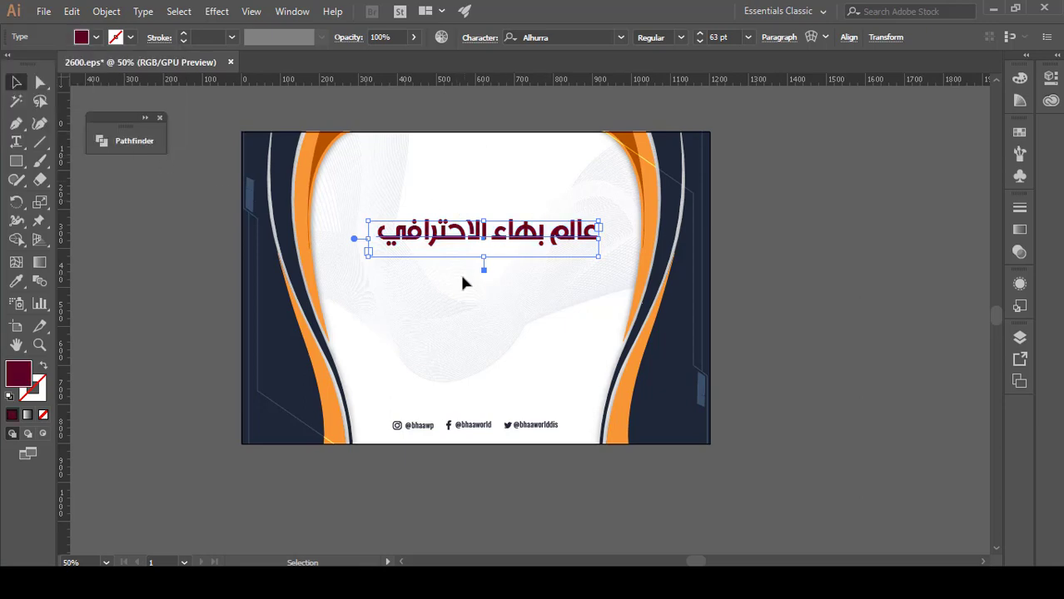
click(484, 314)
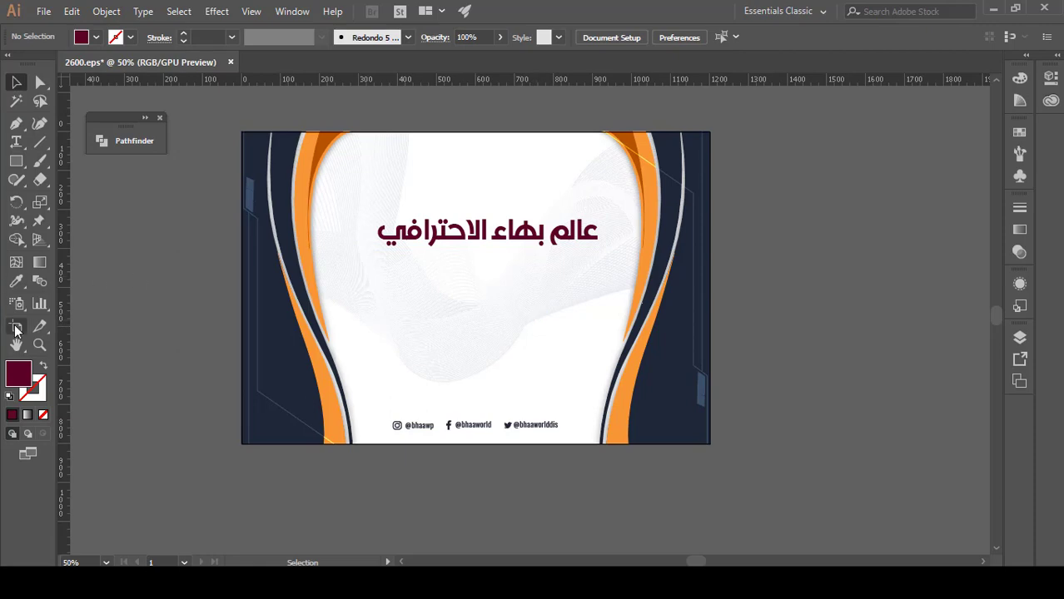
Draw a right-to-left text frame below the title and enter منصة تعليمية عربية.
click(16, 140)
drag(596, 267, 386, 352)
text(منص)
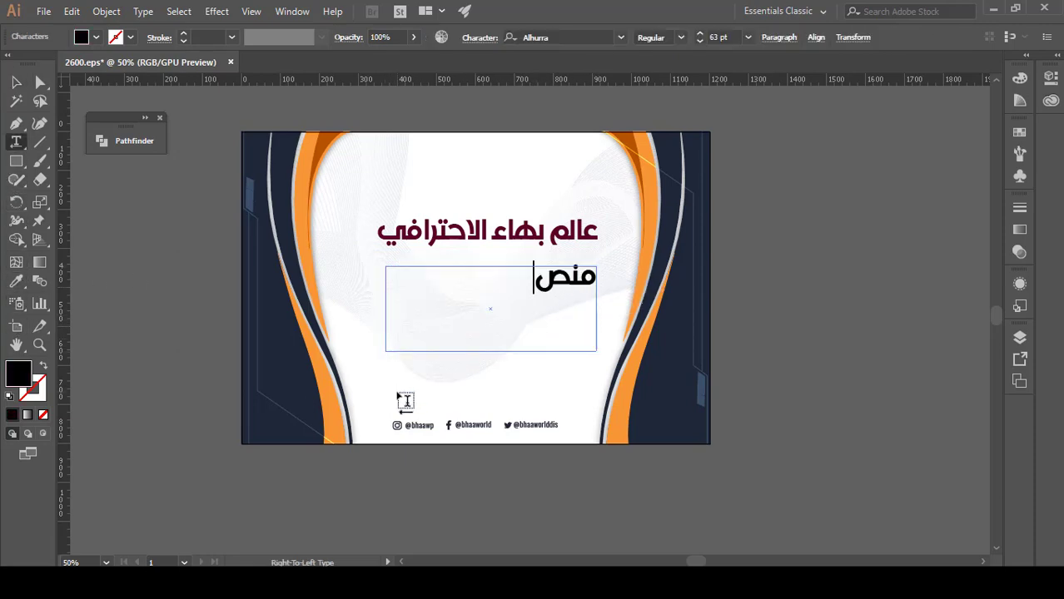
text(ة عربية)
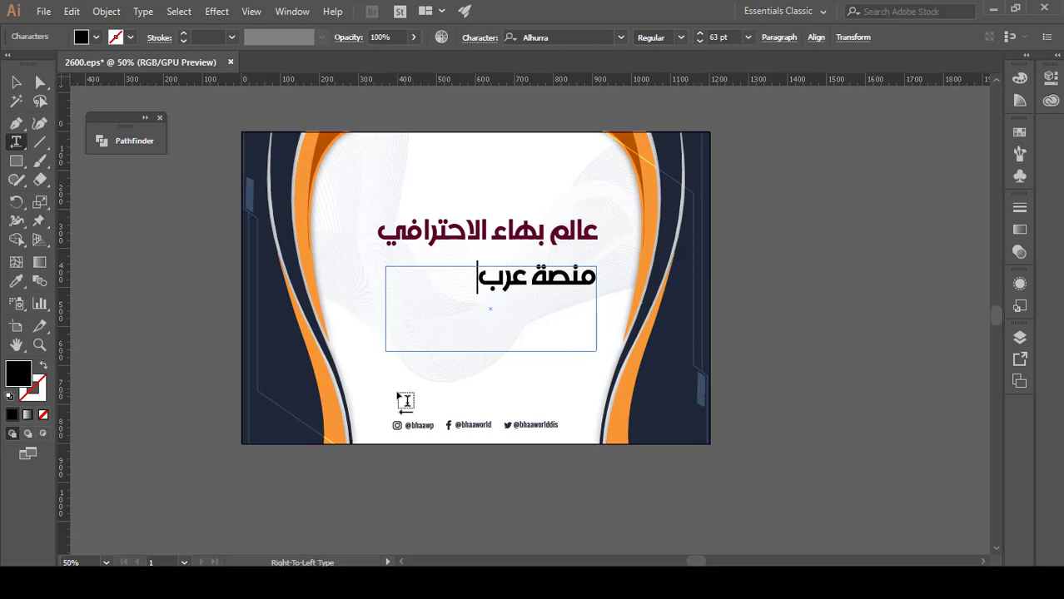
key(BackSpace)
key(BackSpace)
key(BackSpace)
key(BackSpace)
text(تعليمية عربية)
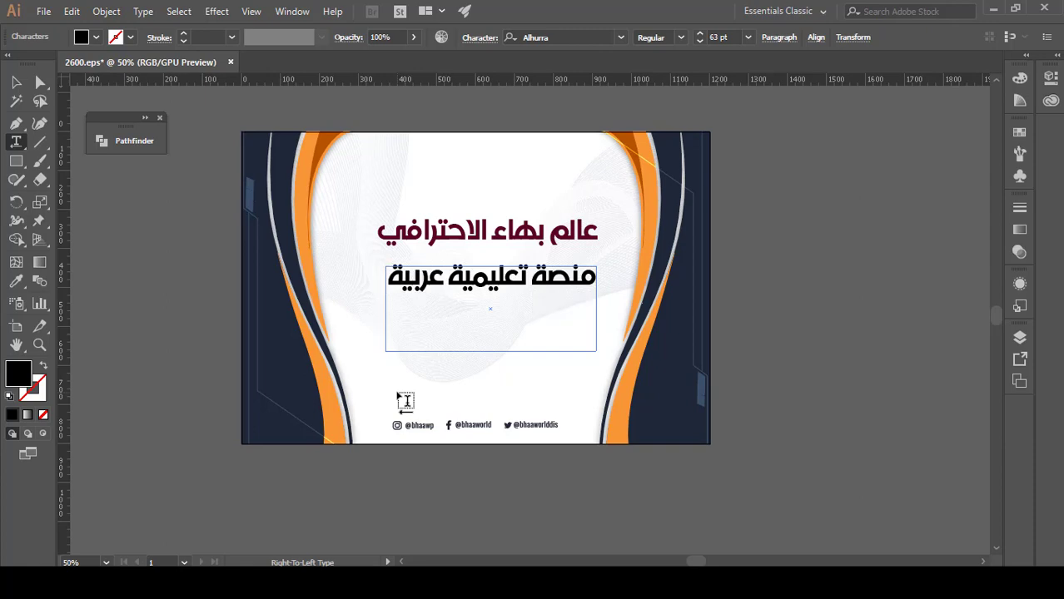
Continue the description text with تهتم بتعليم برامج الحاسوب مجانا.
text( تهتم ب)
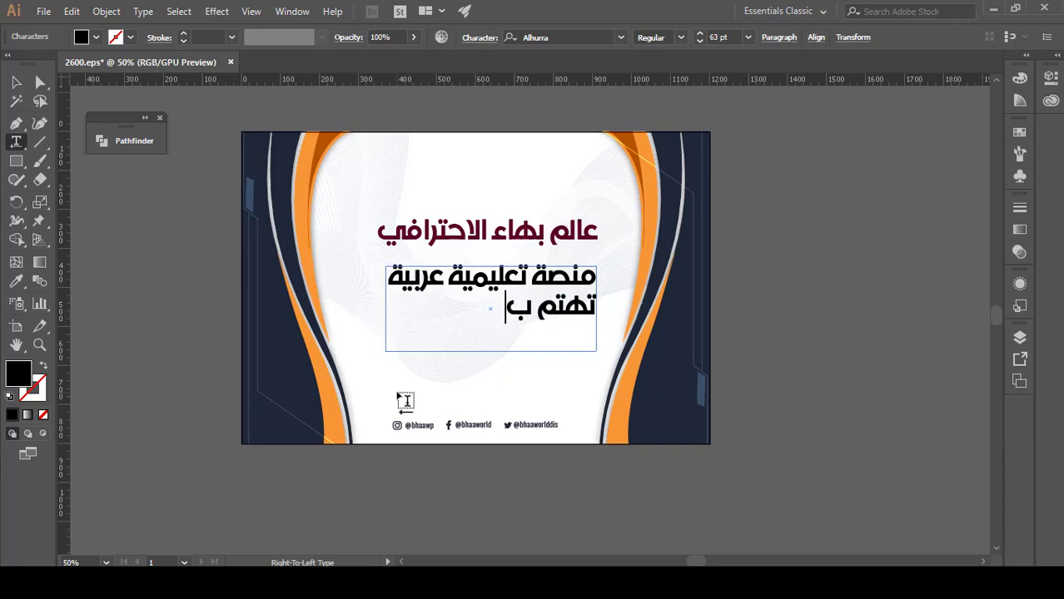
text(تعليم برامج)
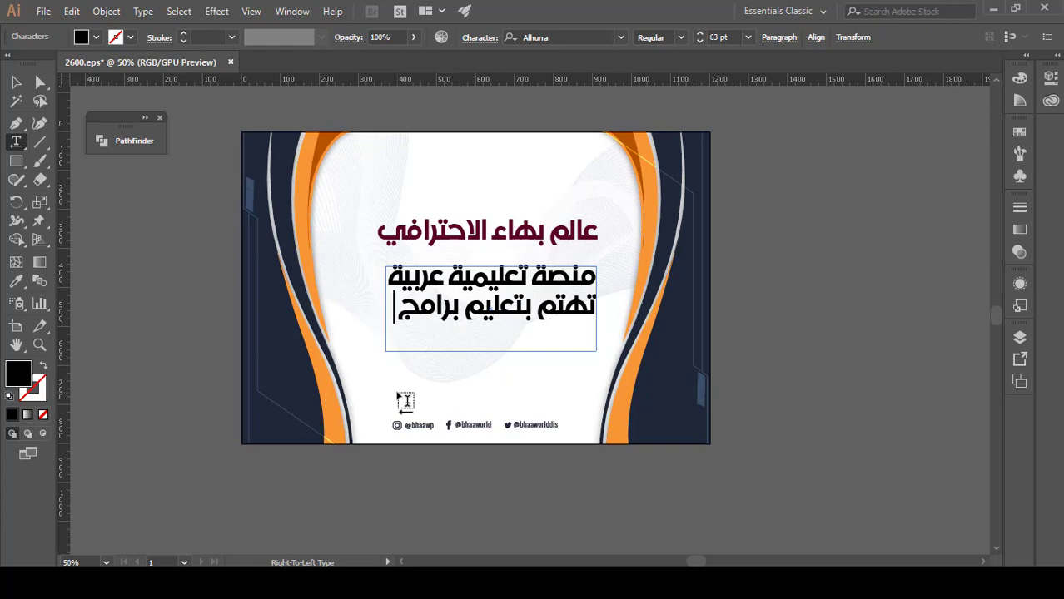
text( الحاسوب مجا)
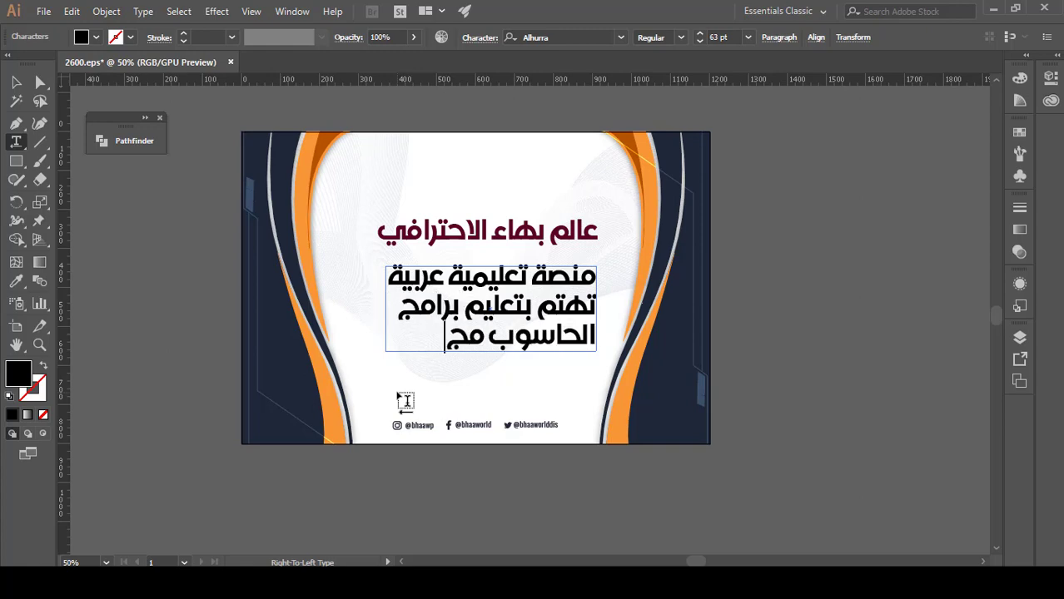
text(نا)
Try the AlJareedaTitle font on the whole description text.
key(ctrl+a)
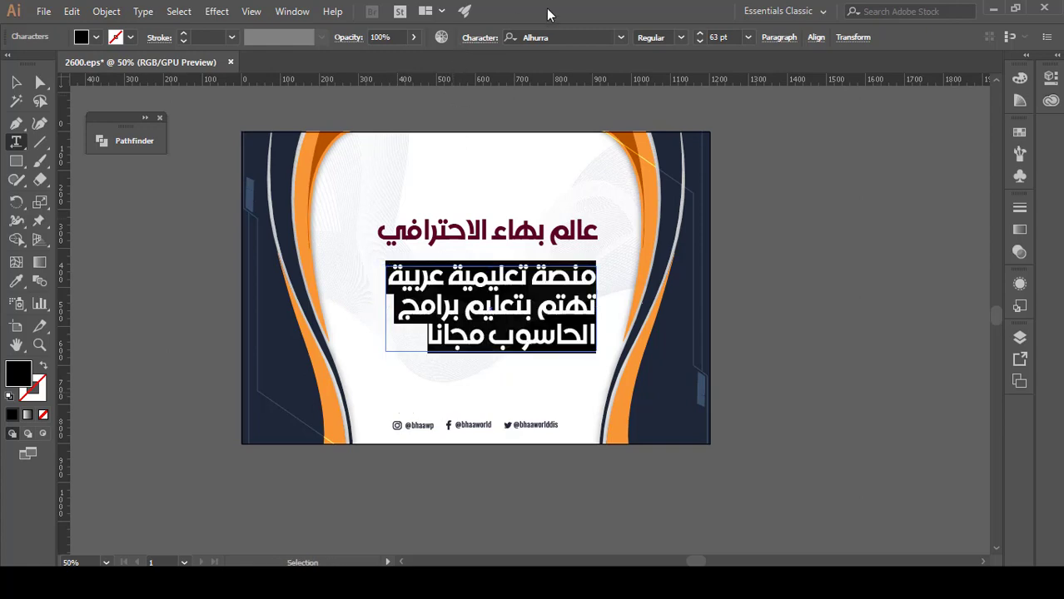
click(621, 37)
scroll(669, 245, down, 10)
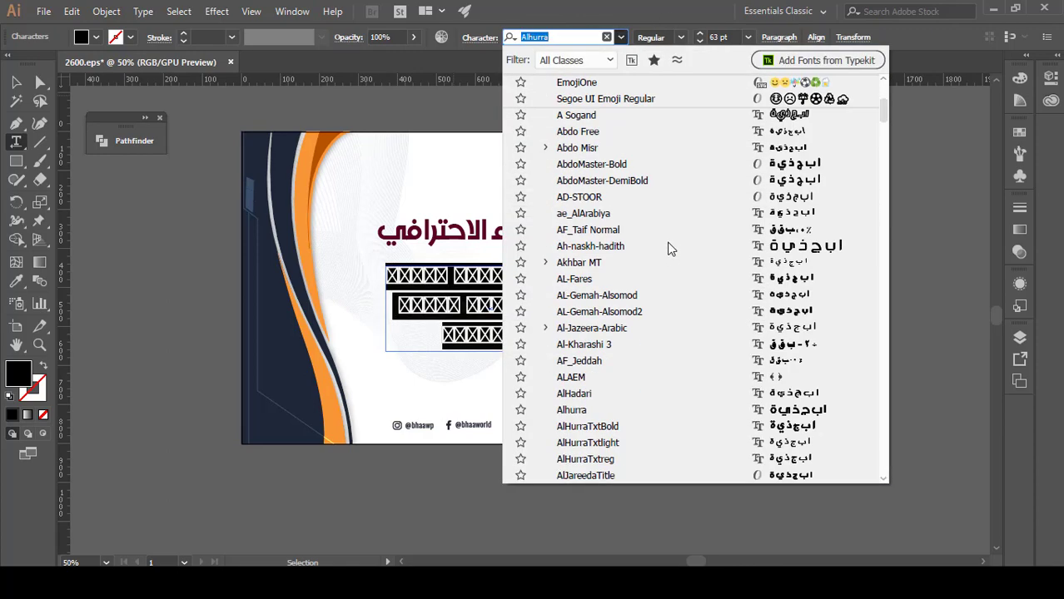
scroll(621, 253, up, 2)
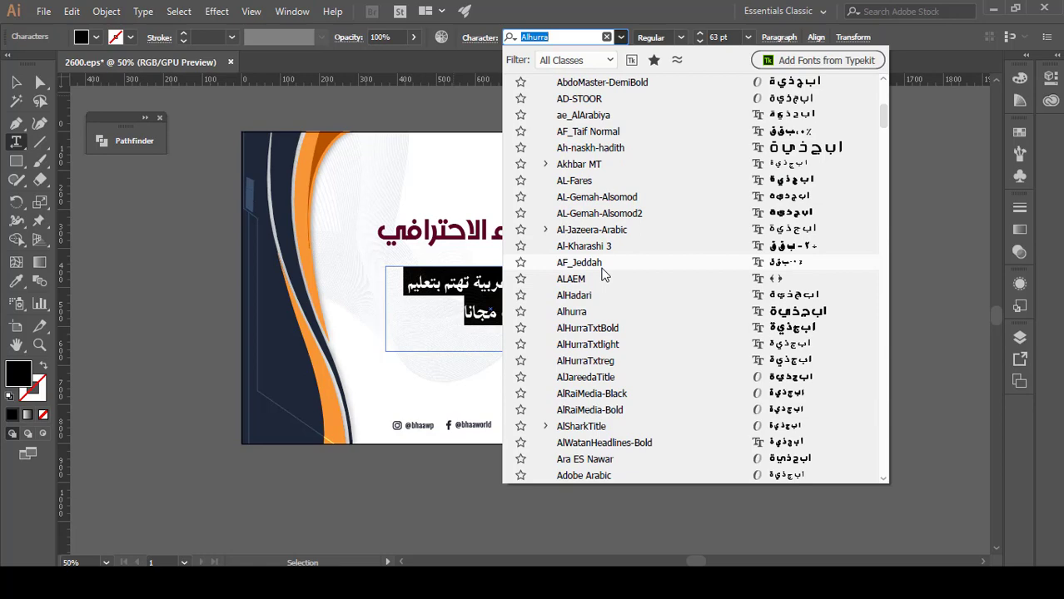
scroll(620, 275, down, 4)
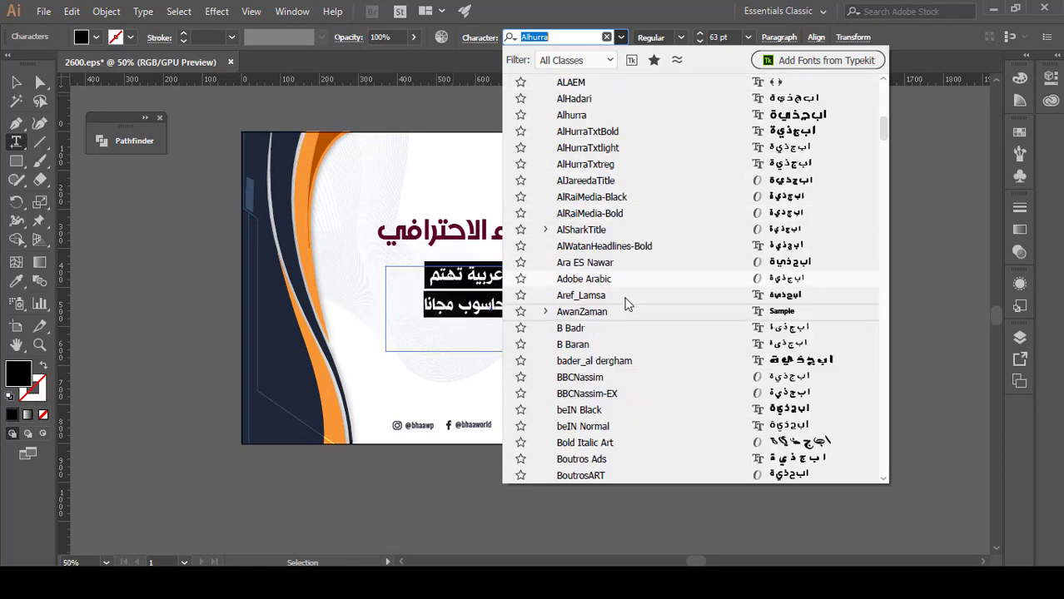
click(630, 184)
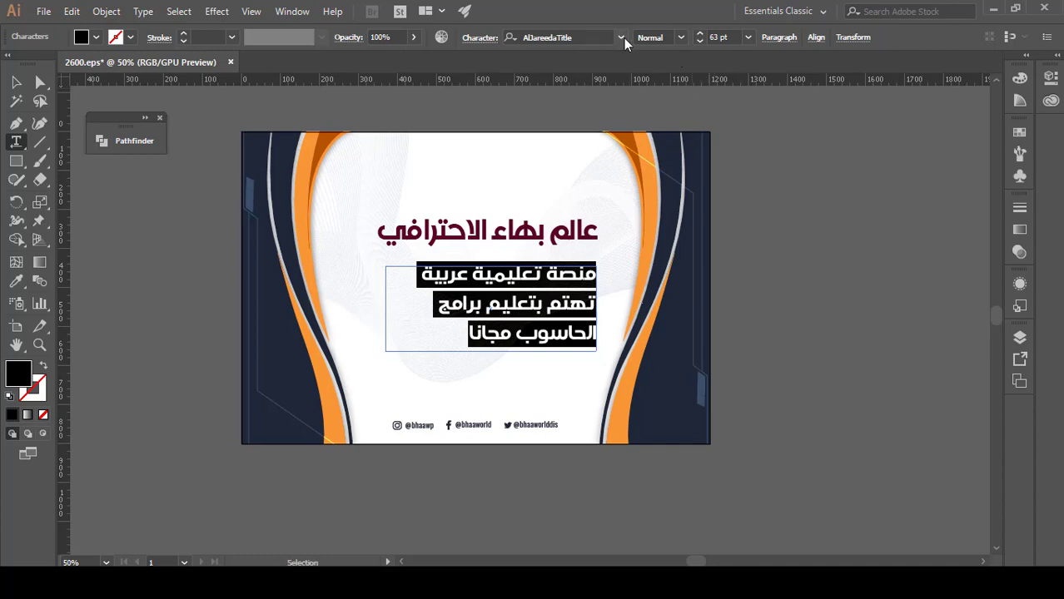
Set the description text's font to beIN Normal.
click(621, 37)
scroll(714, 341, down, 3)
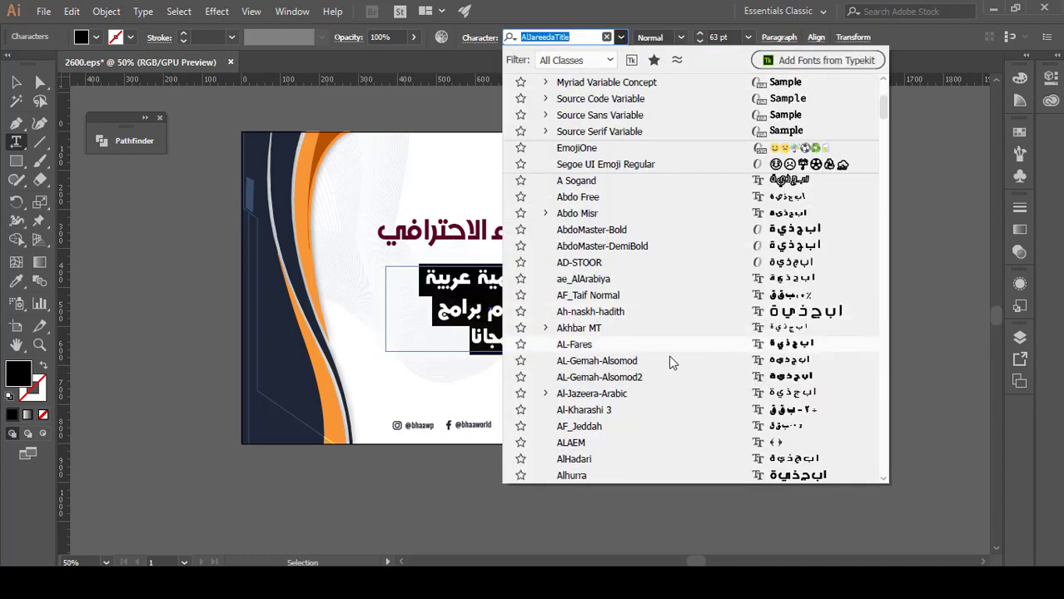
scroll(630, 380, down, 8)
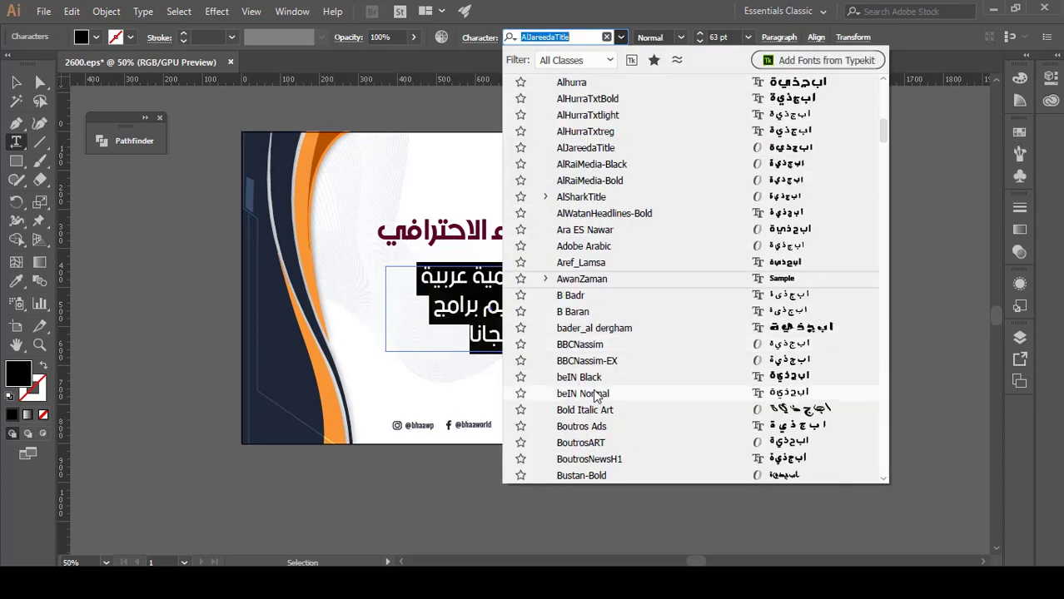
click(596, 393)
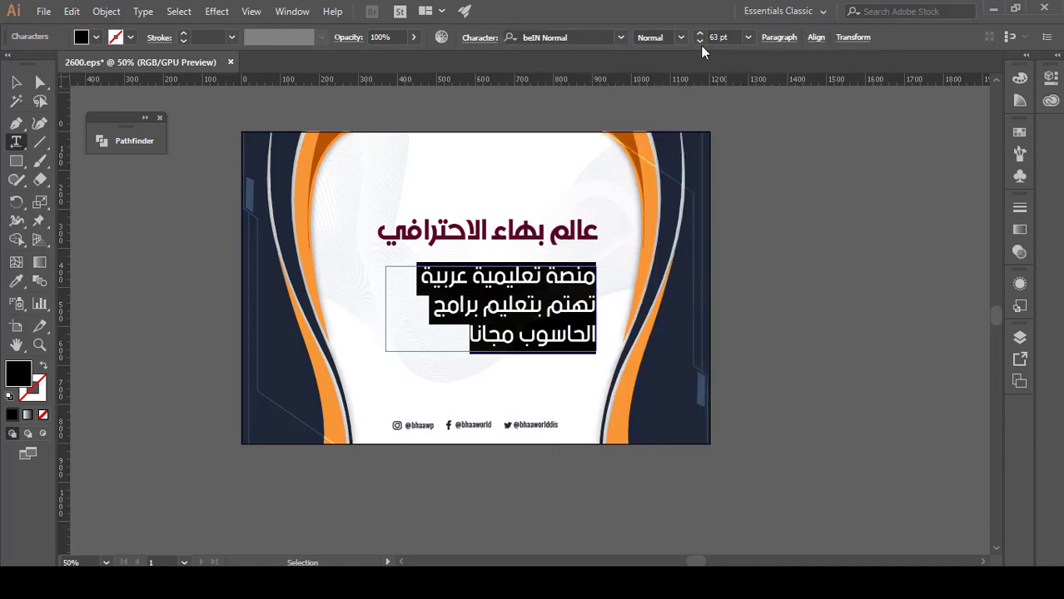
Reduce the description text's size to 54 pt and finish editing the text.
click(699, 42)
click(699, 41)
click(700, 42)
click(699, 41)
click(700, 42)
click(700, 42)
click(700, 42)
click(699, 42)
click(699, 42)
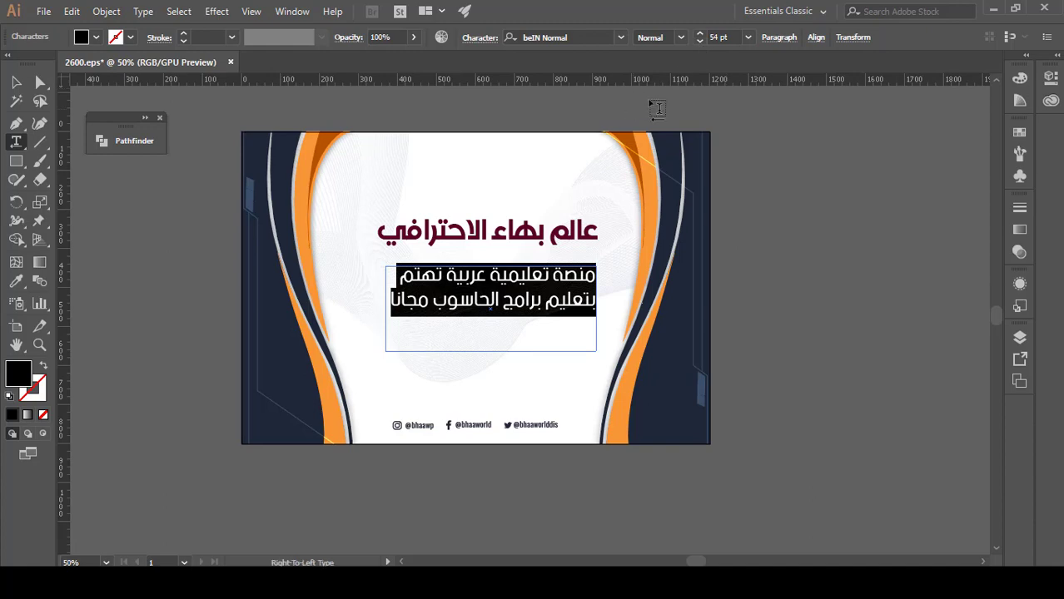
key(Escape)
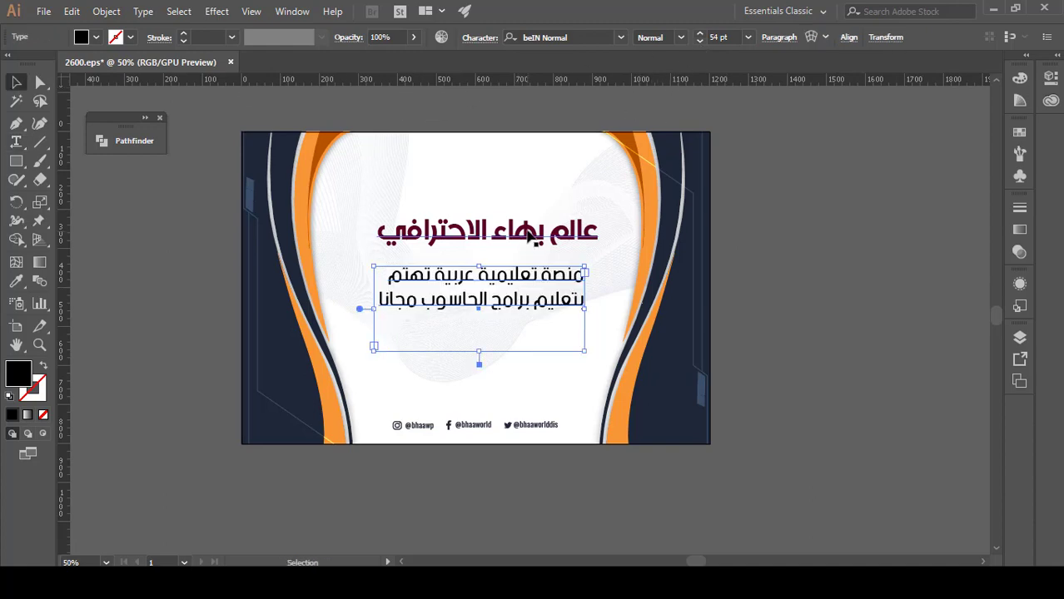
Move the title and description lower on the banner, with the title close above the description.
click(529, 237)
drag(523, 239, 517, 303)
click(525, 302)
drag(526, 229, 526, 266)
click(835, 290)
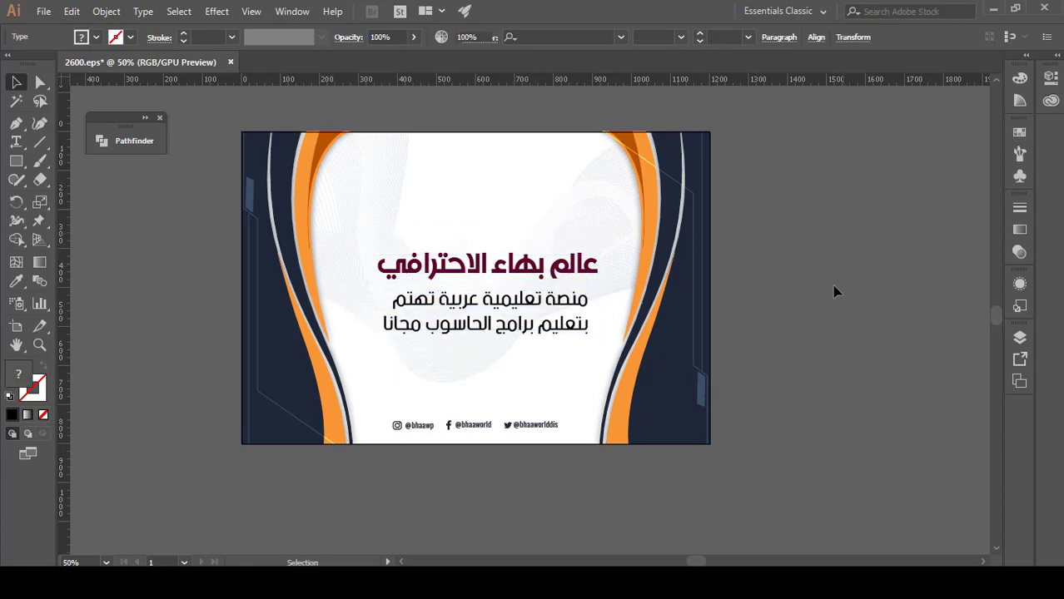
Place the dark diamond-shaped logo image as a small square centred above the title.
click(44, 11)
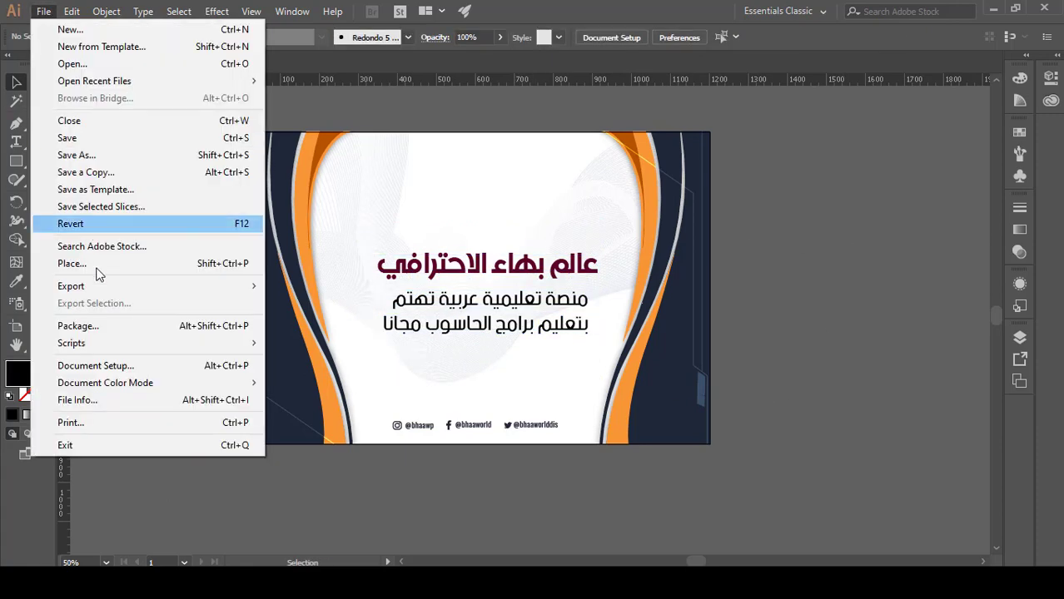
click(107, 265)
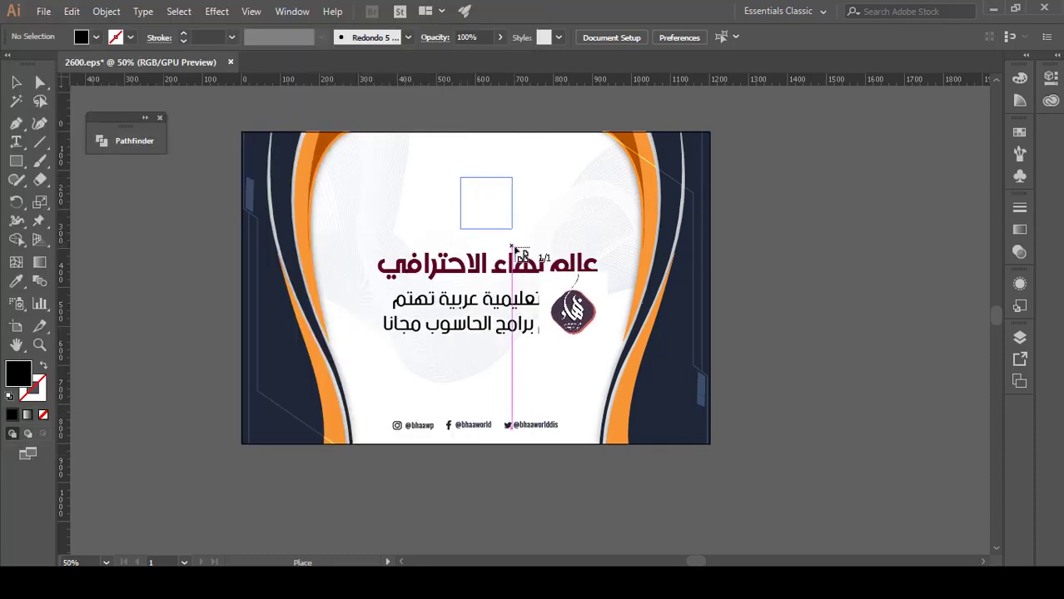
drag(458, 177, 524, 241)
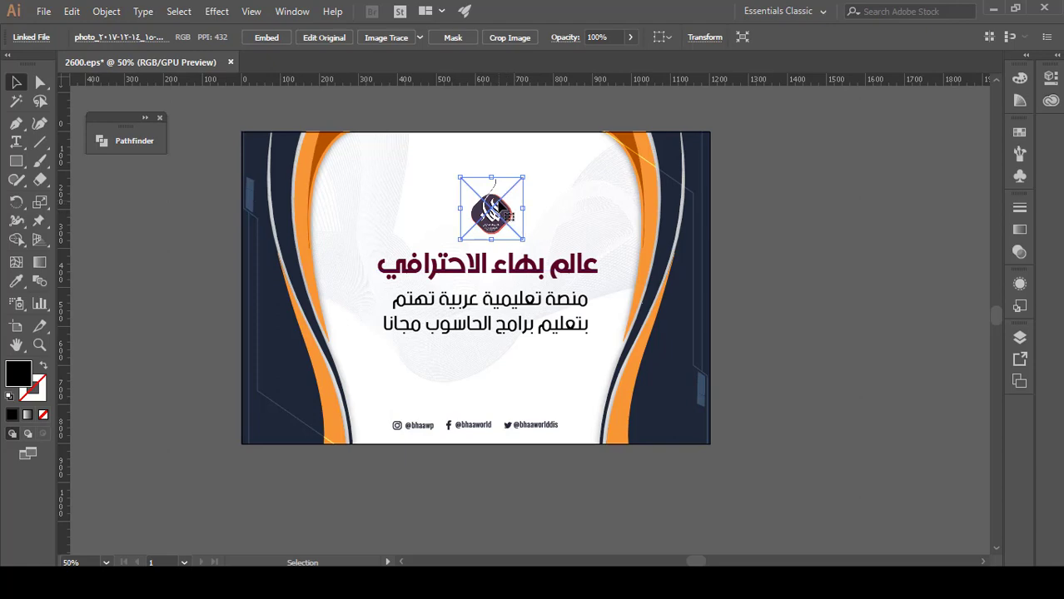
click(539, 163)
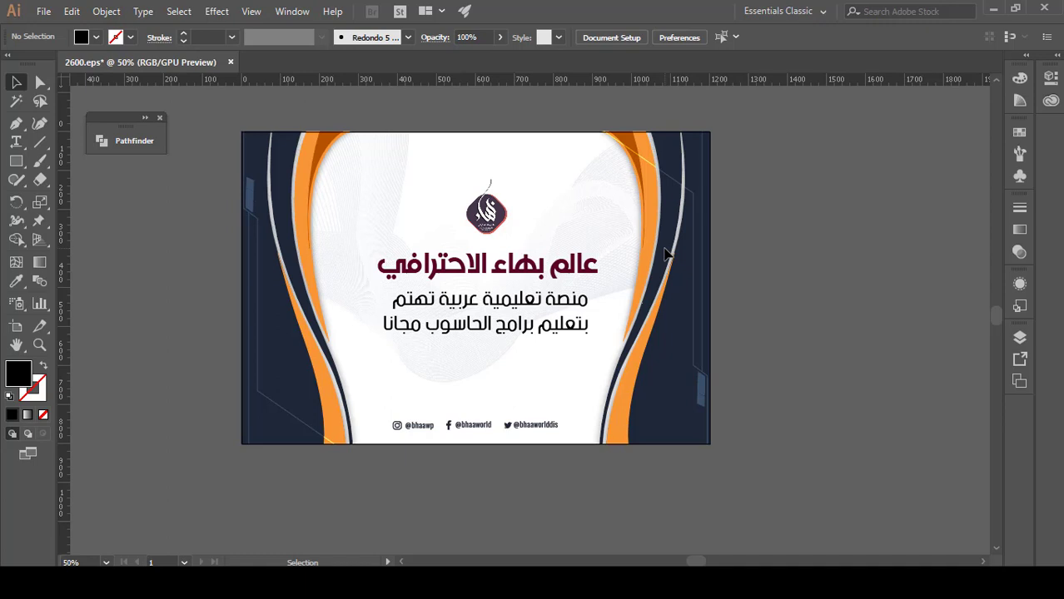
Enlarge the social media row to about the description's width and move it up beneath the description.
click(537, 426)
drag(537, 427, 587, 379)
click(544, 490)
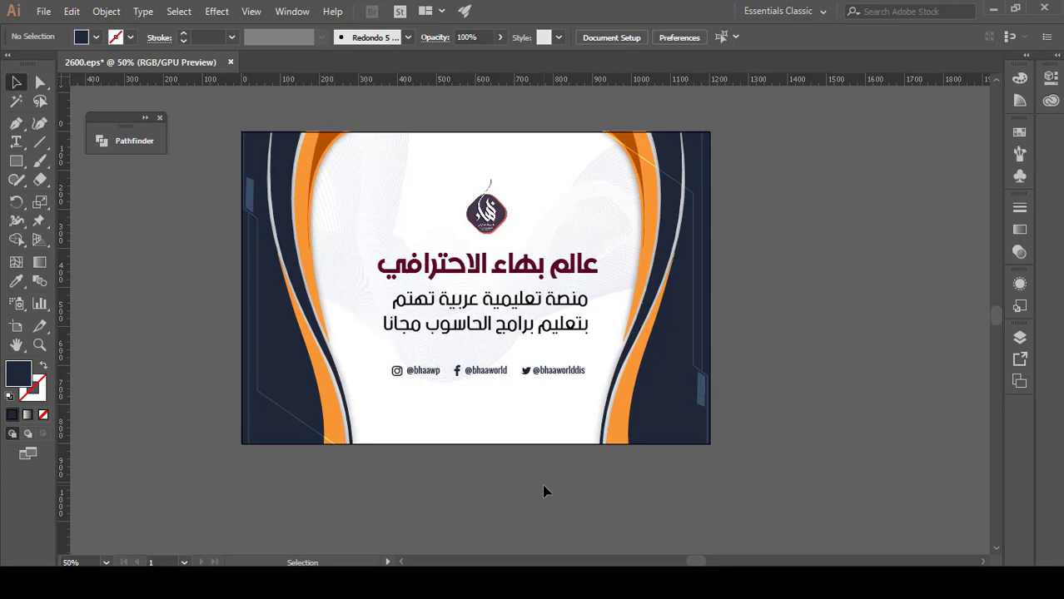
Export the banner as a JPEG named اعلان to the Desktop.
click(46, 12)
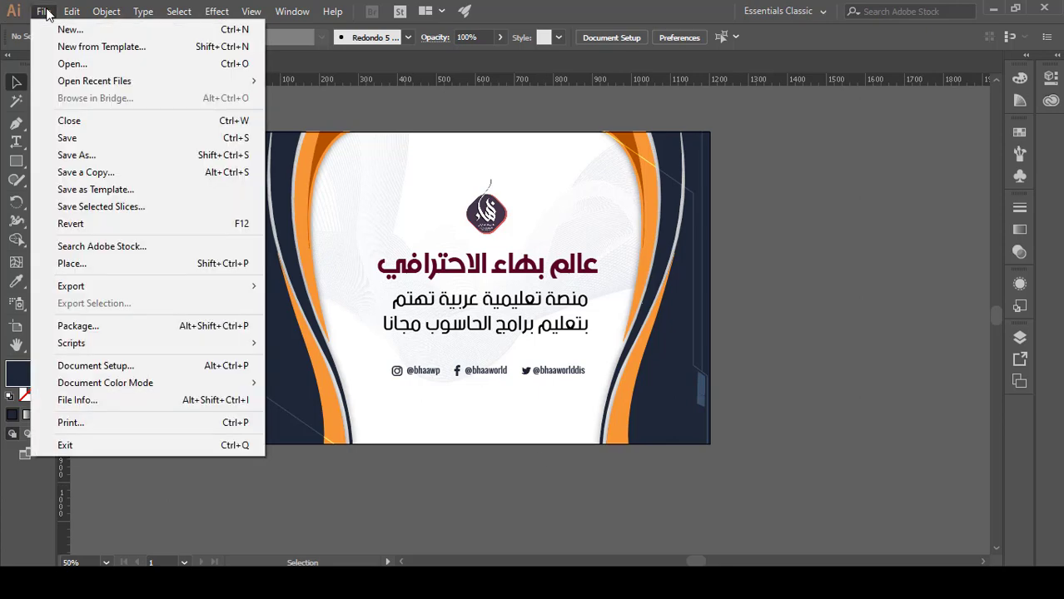
mouse_move(192, 288)
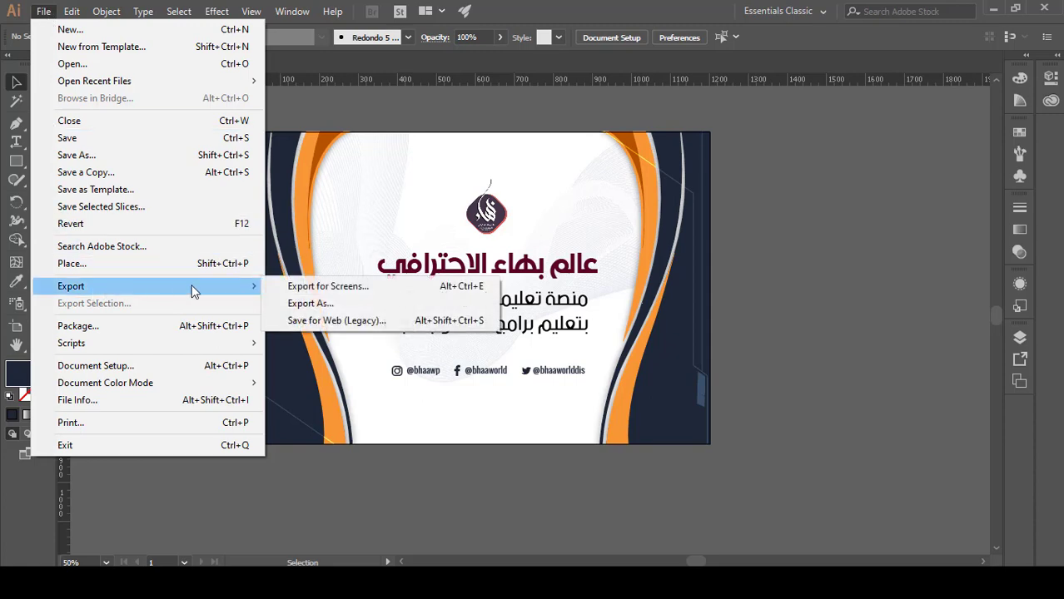
click(330, 304)
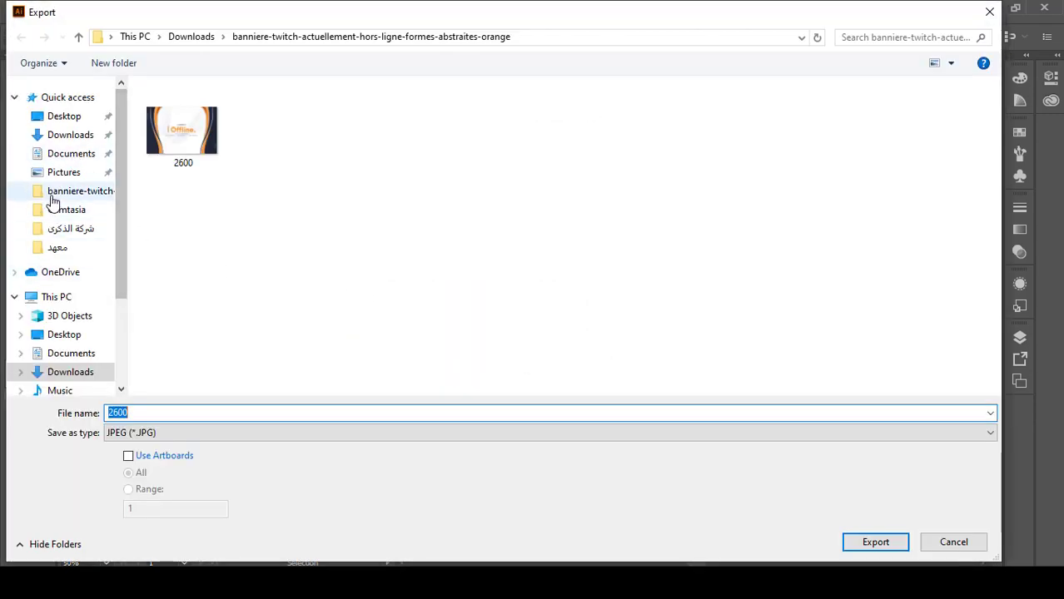
click(64, 116)
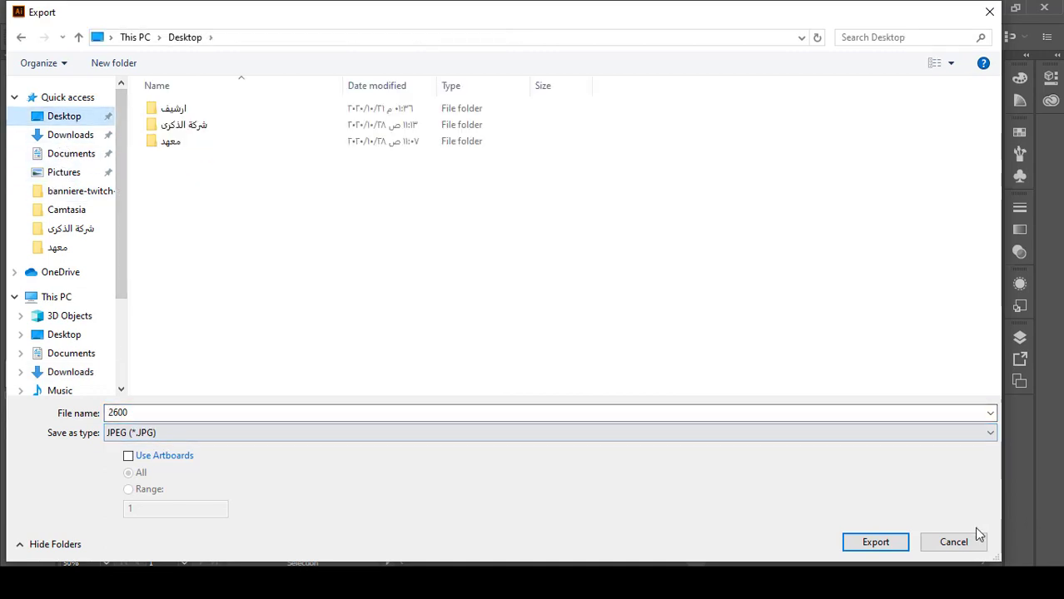
double_click(135, 412)
text(اعلان)
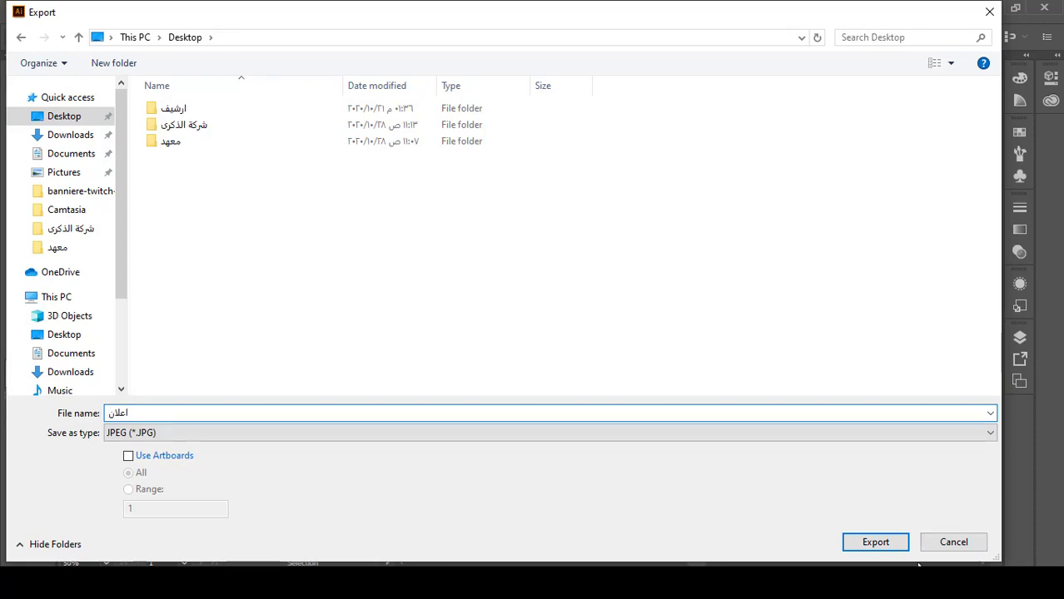
click(884, 545)
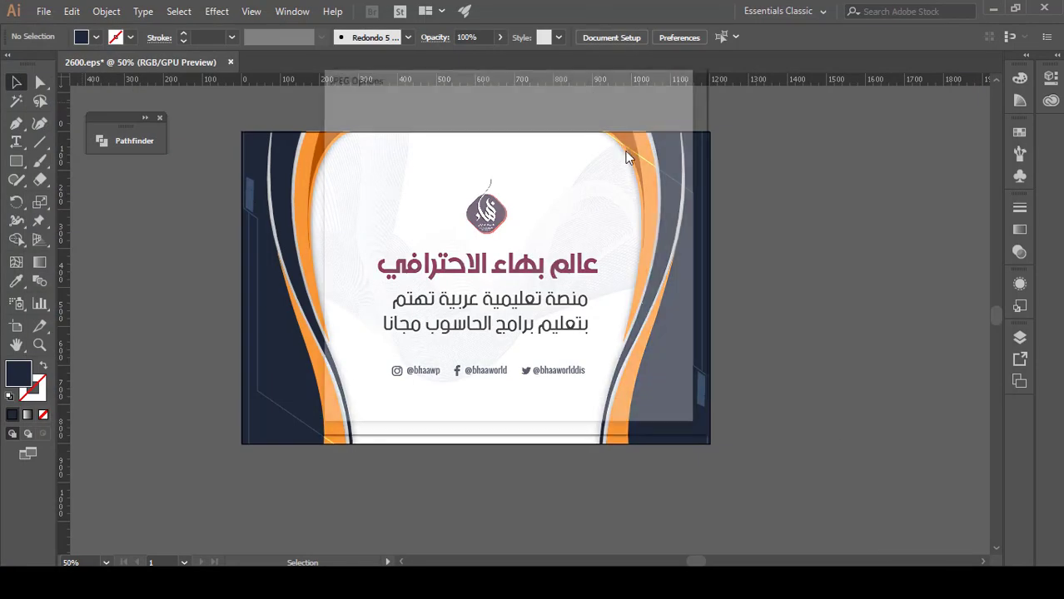
Complete the JPEG export with the RGB color model and minimise Illustrator to show the desktop.
click(480, 171)
click(479, 171)
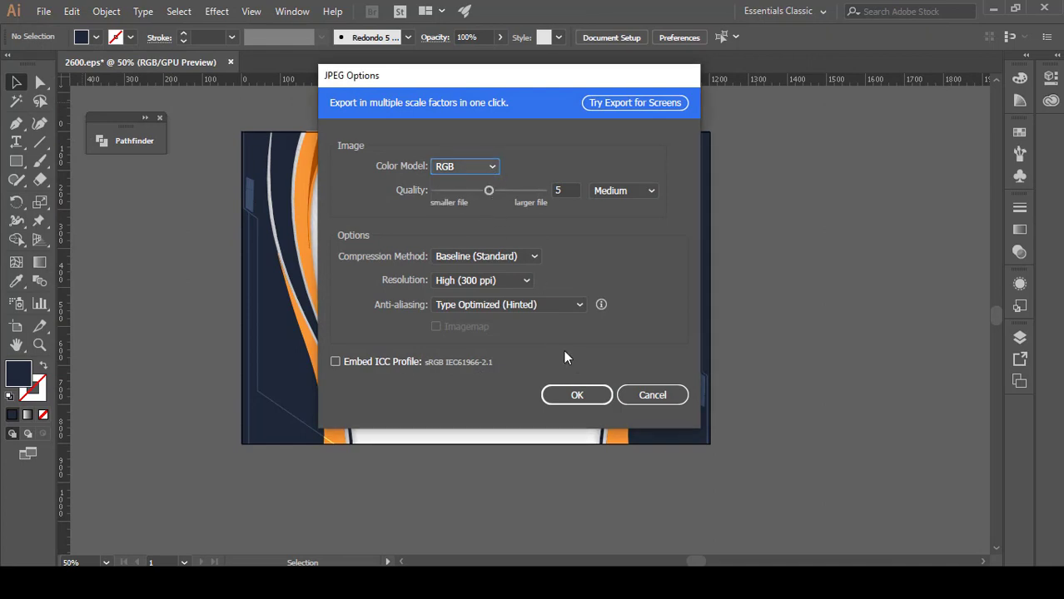
click(577, 397)
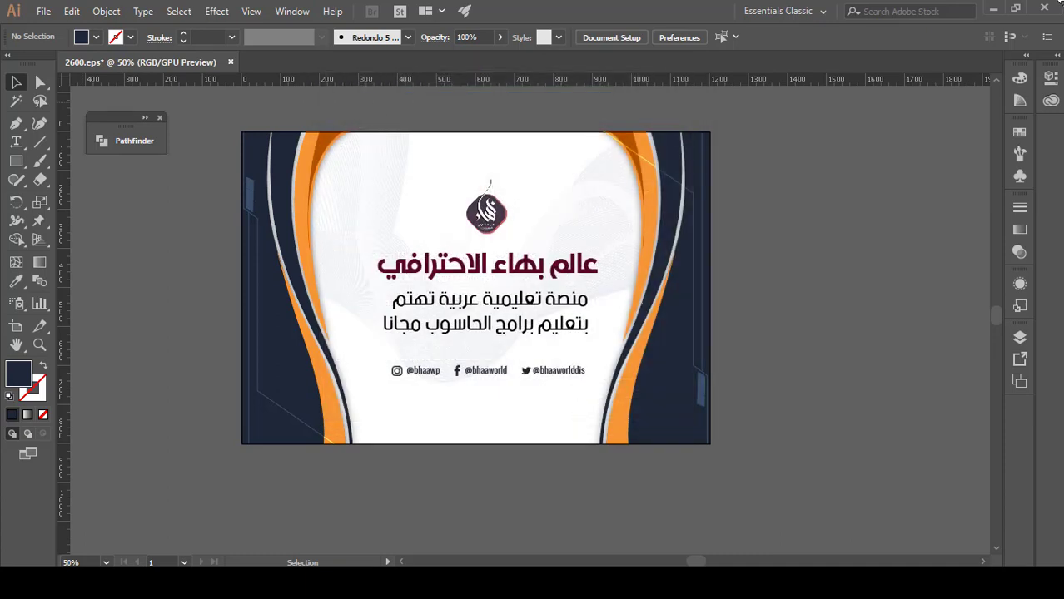
click(993, 8)
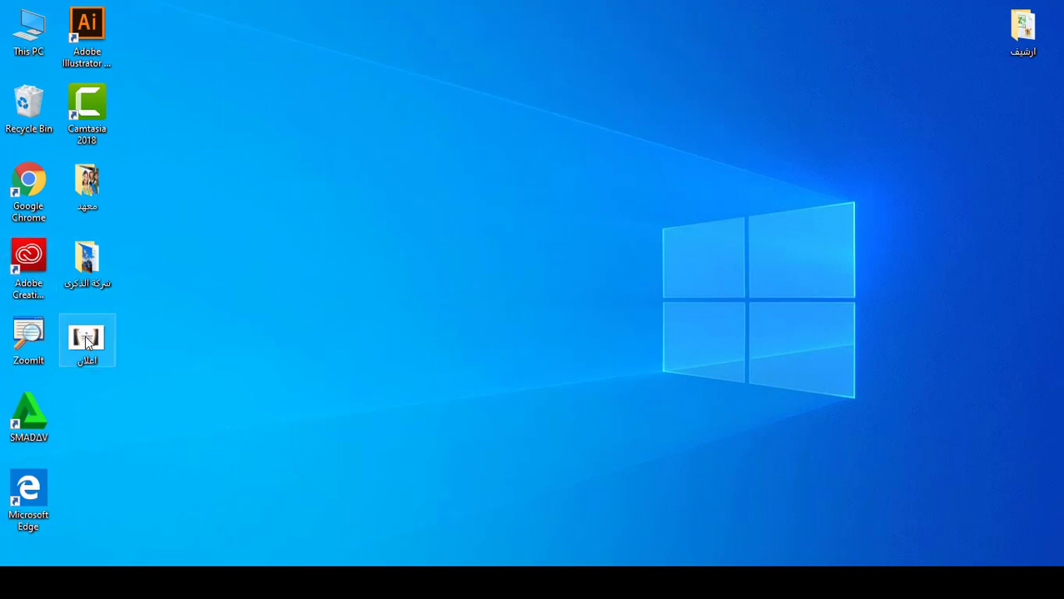